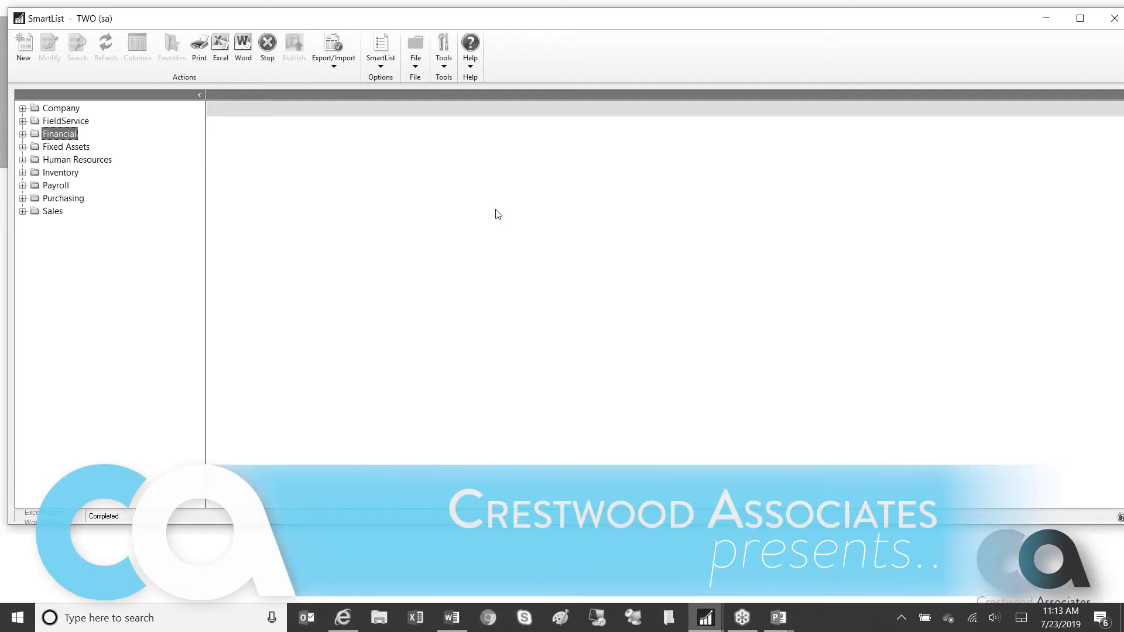
Step: Select the Purchasing category in the SmartList navigation tree
{"action": "left_click", "coordinate": [50, 201]}
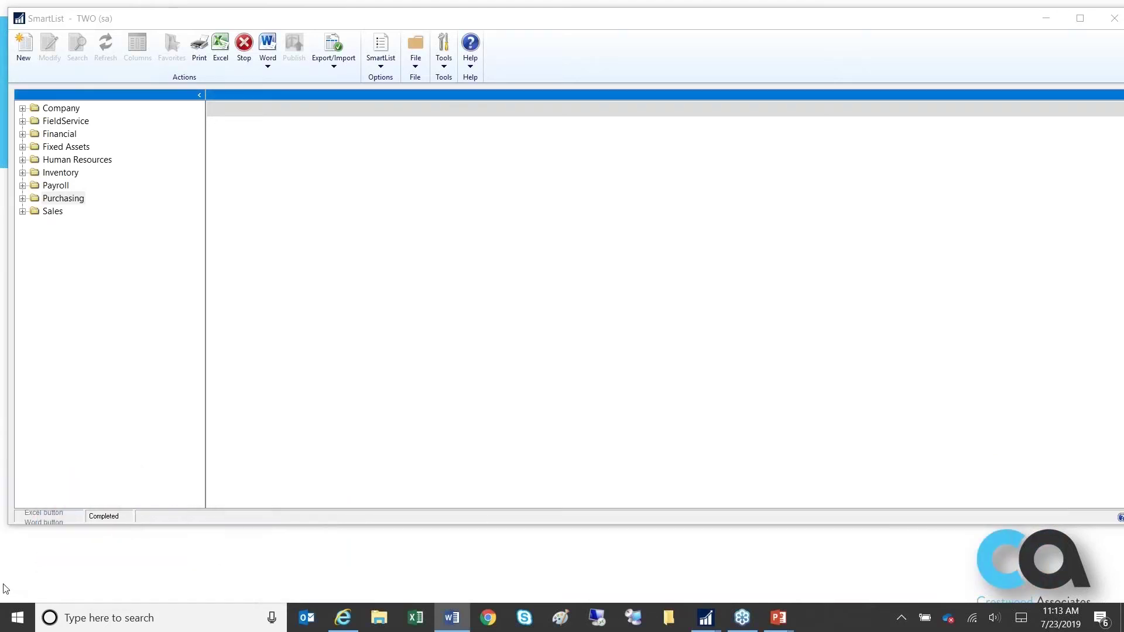
{"action": "left_click", "coordinate": [37, 201]}
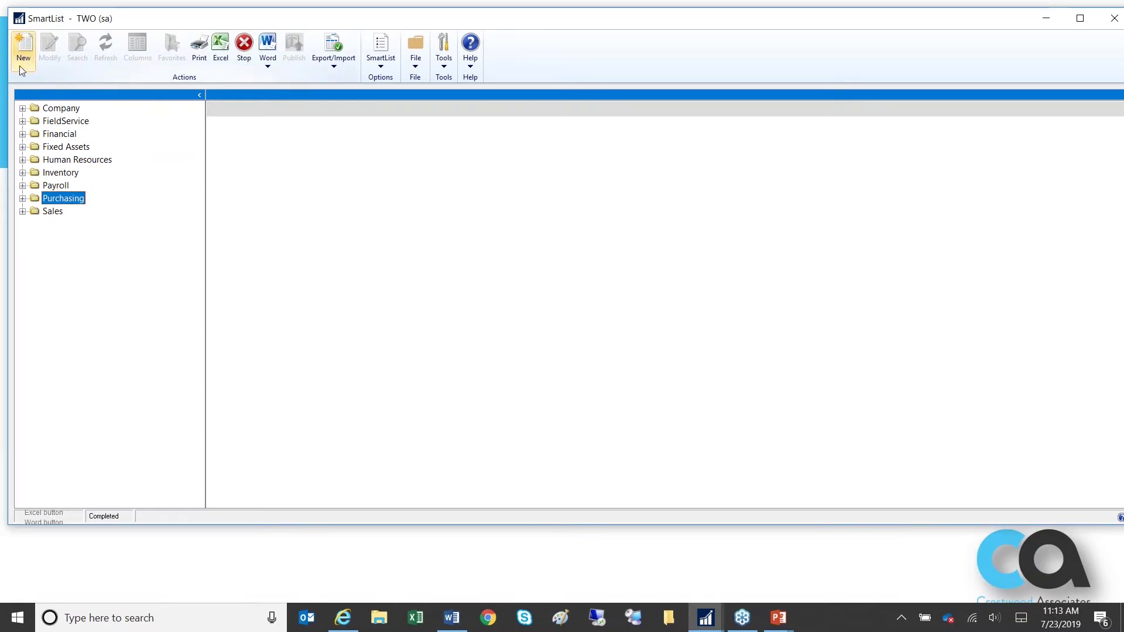
Step: Create a new SmartList named 'Vendor 1099 period detail' in SmartList Designer
{"action": "left_click", "coordinate": [22, 57]}
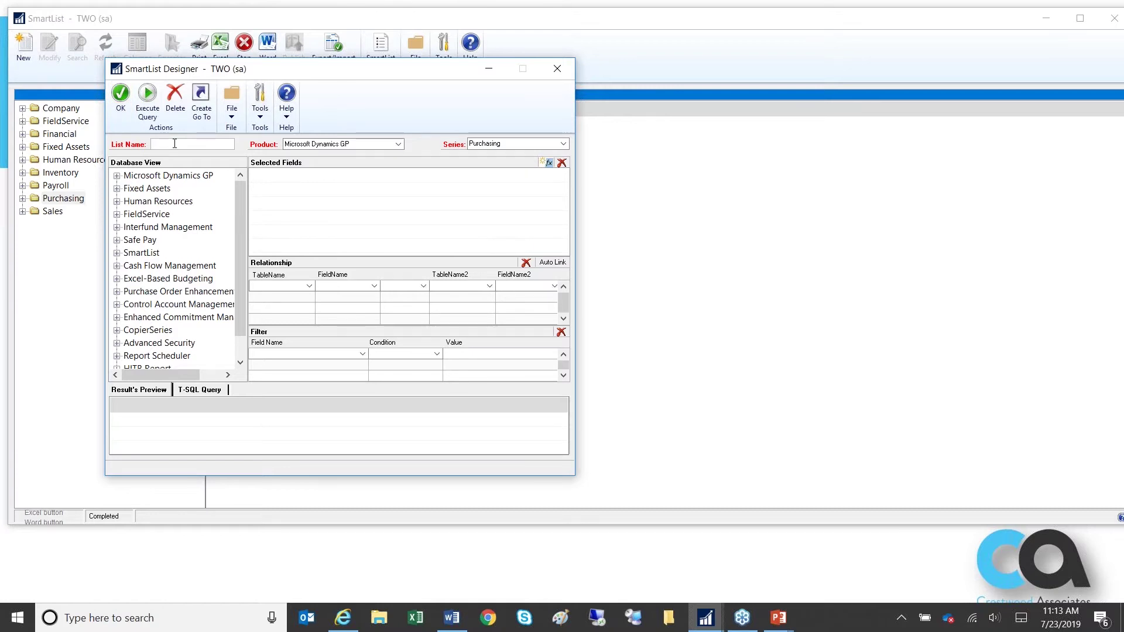
{"action": "type", "text": "Vendor 1099 period detail"}
{"action": "left_click", "coordinate": [350, 146]}
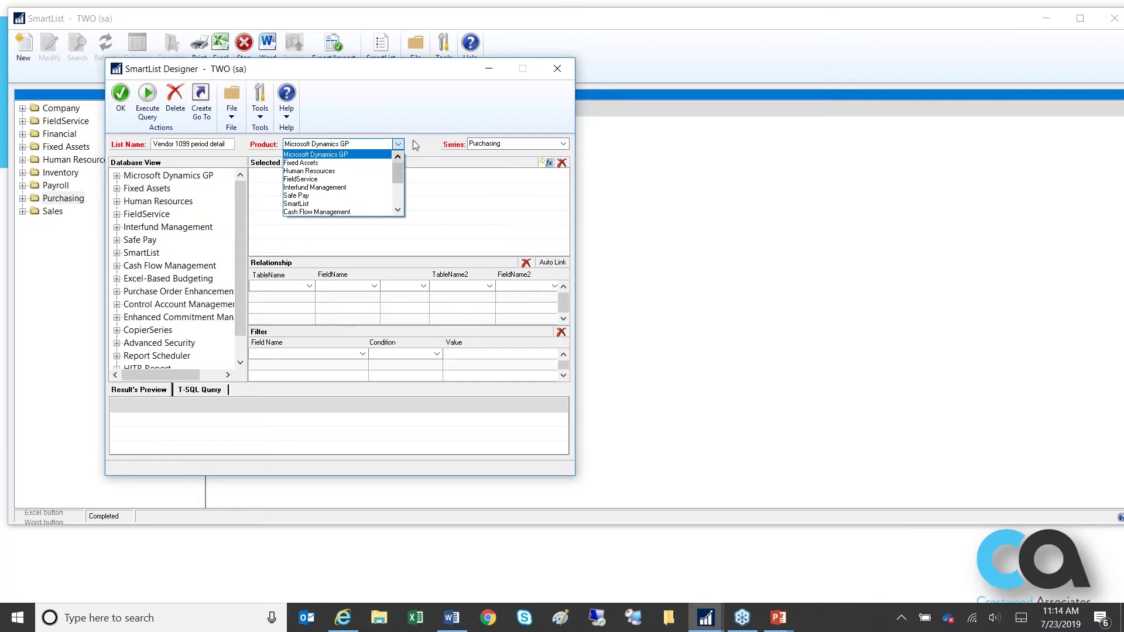
{"action": "left_click", "coordinate": [518, 144]}
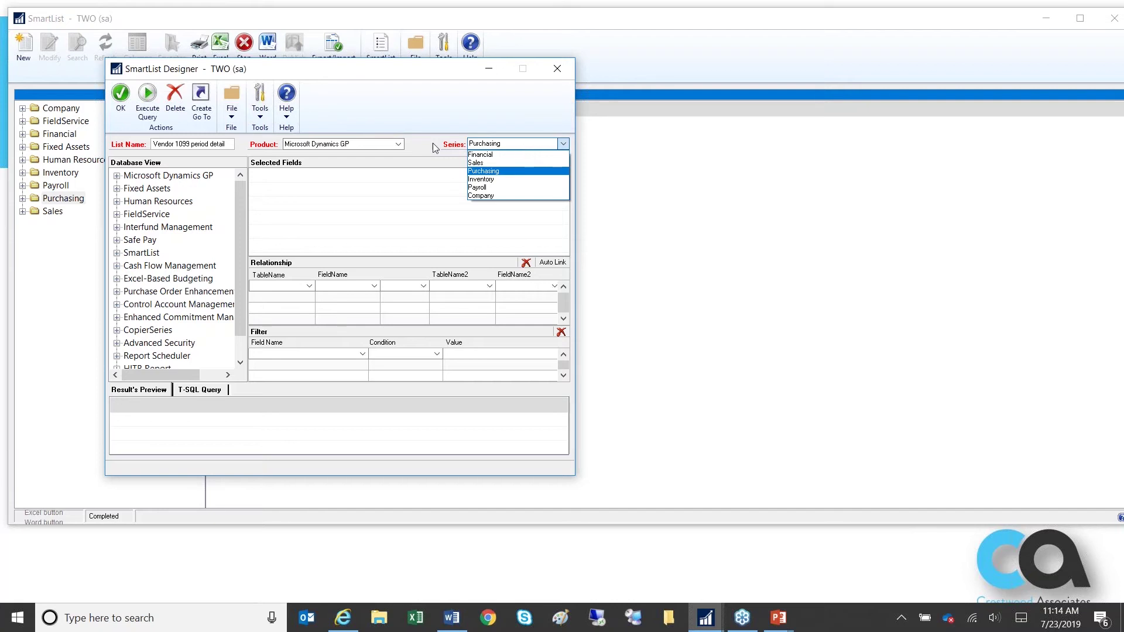
{"action": "left_click", "coordinate": [401, 144]}
{"action": "left_click", "coordinate": [400, 143]}
{"action": "left_click", "coordinate": [397, 141]}
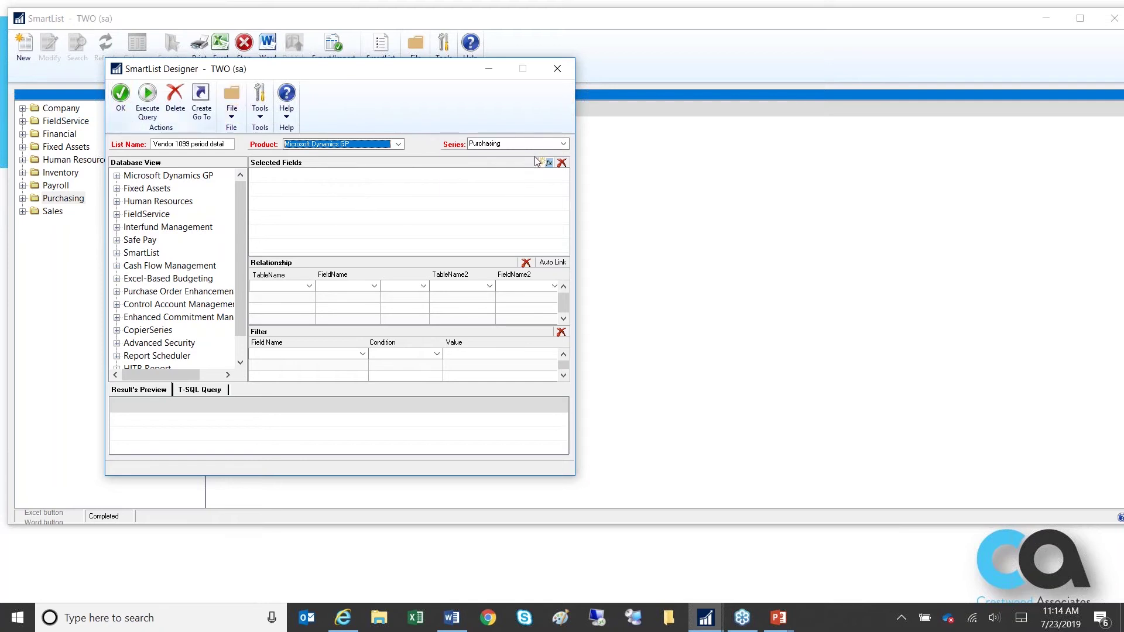
{"action": "left_click", "coordinate": [505, 144]}
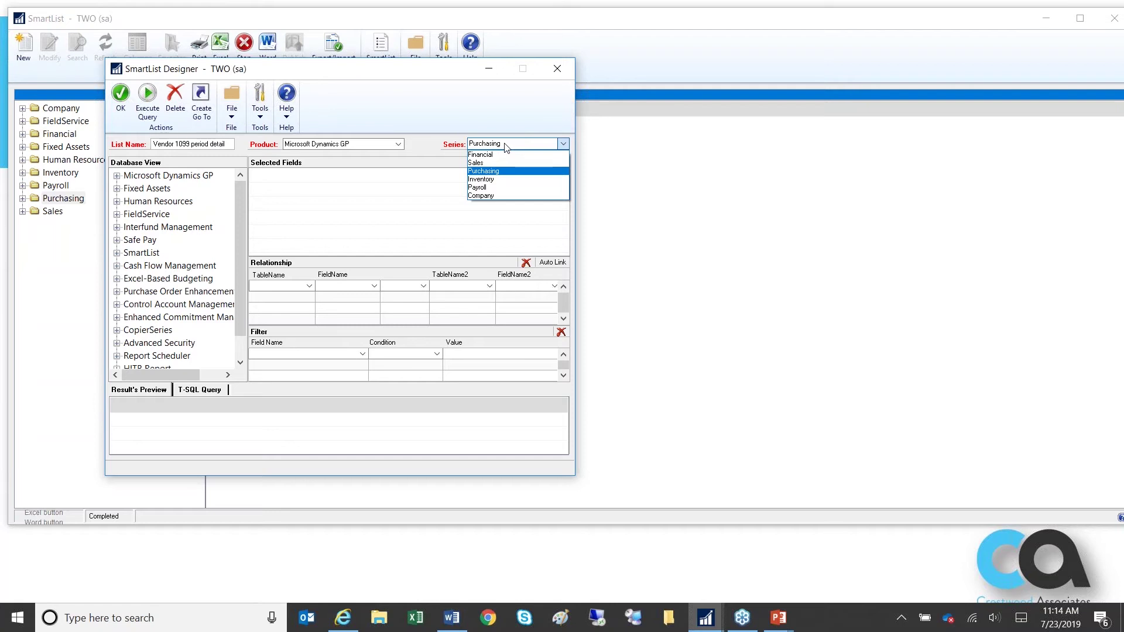
{"action": "left_click", "coordinate": [506, 175]}
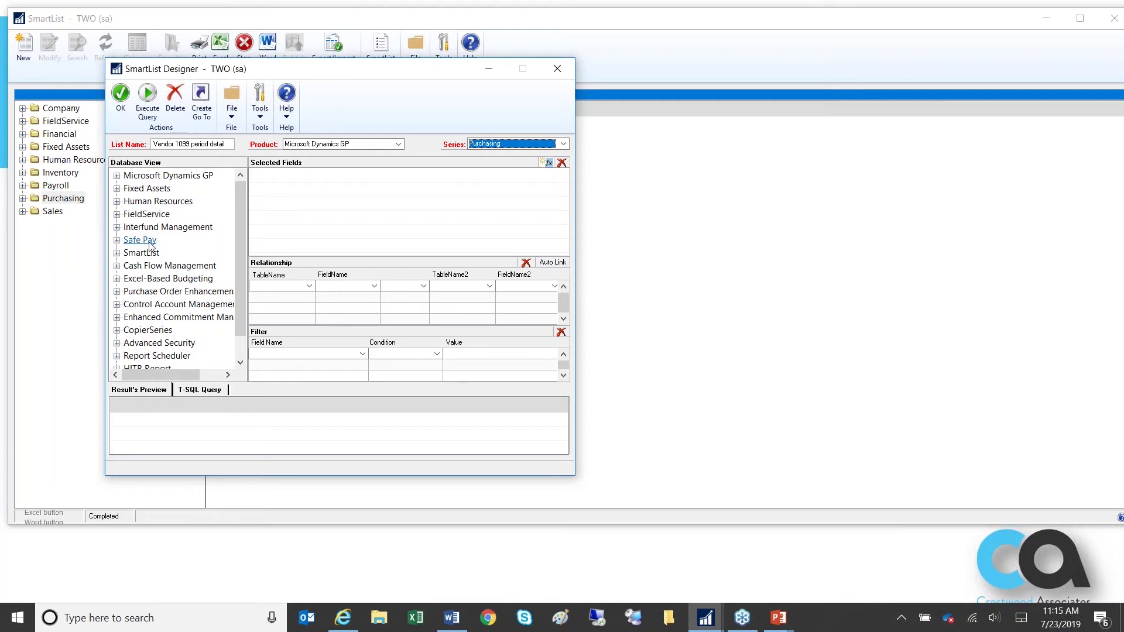
{"action": "left_click_drag", "start_coordinate": [237, 325], "coordinate": [240, 263]}
{"action": "left_click_drag", "start_coordinate": [240, 223], "coordinate": [226, 274]}
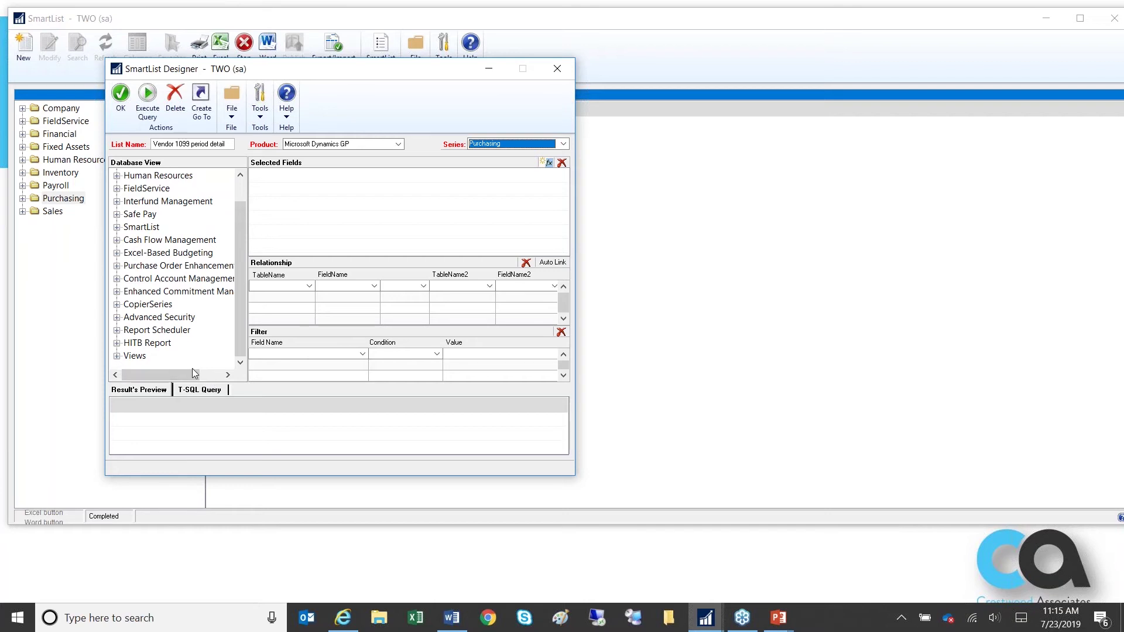
{"action": "left_click_drag", "start_coordinate": [240, 246], "coordinate": [230, 188]}
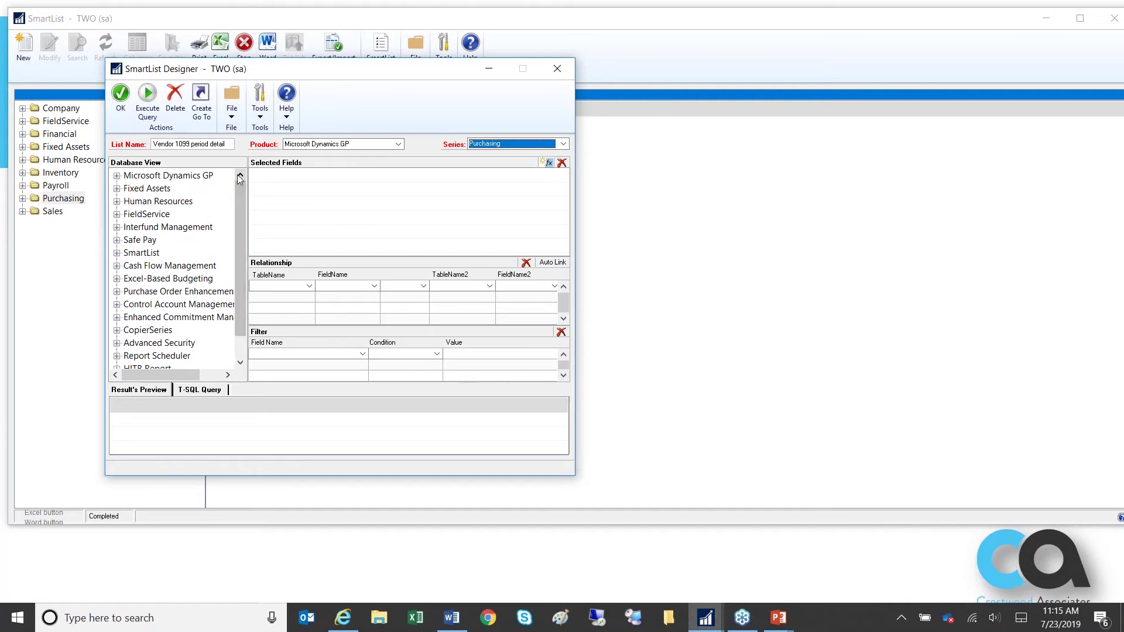
Step: Expand Microsoft Dynamics GP > Tables > Purchasing and scroll to the Purchasing 1099 tables
{"action": "left_click", "coordinate": [117, 176]}
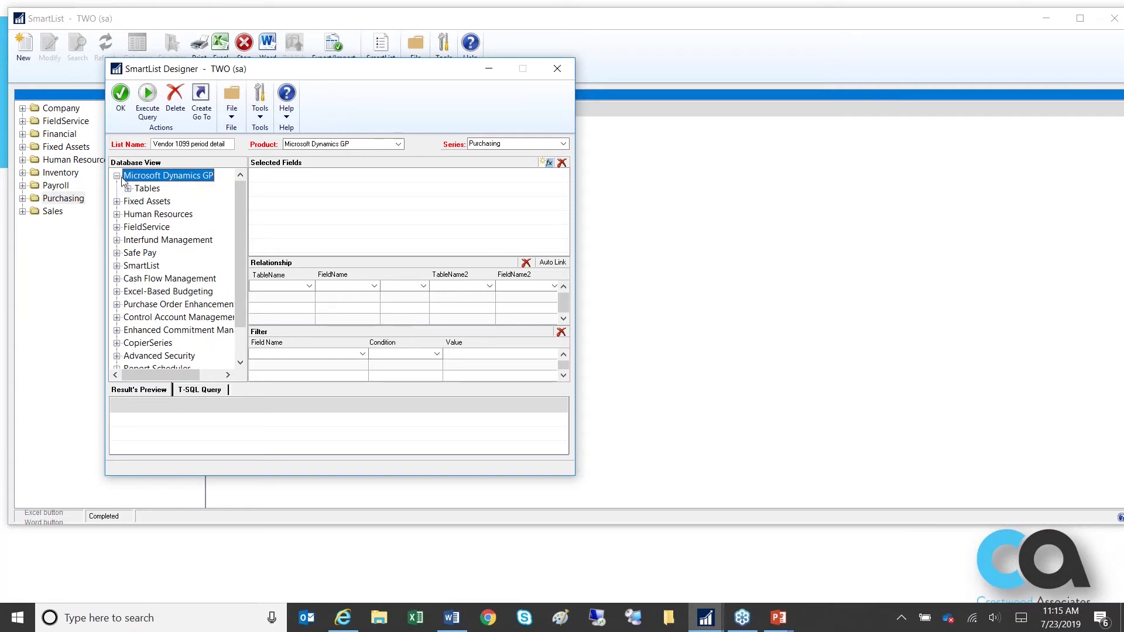
{"action": "left_click", "coordinate": [128, 189]}
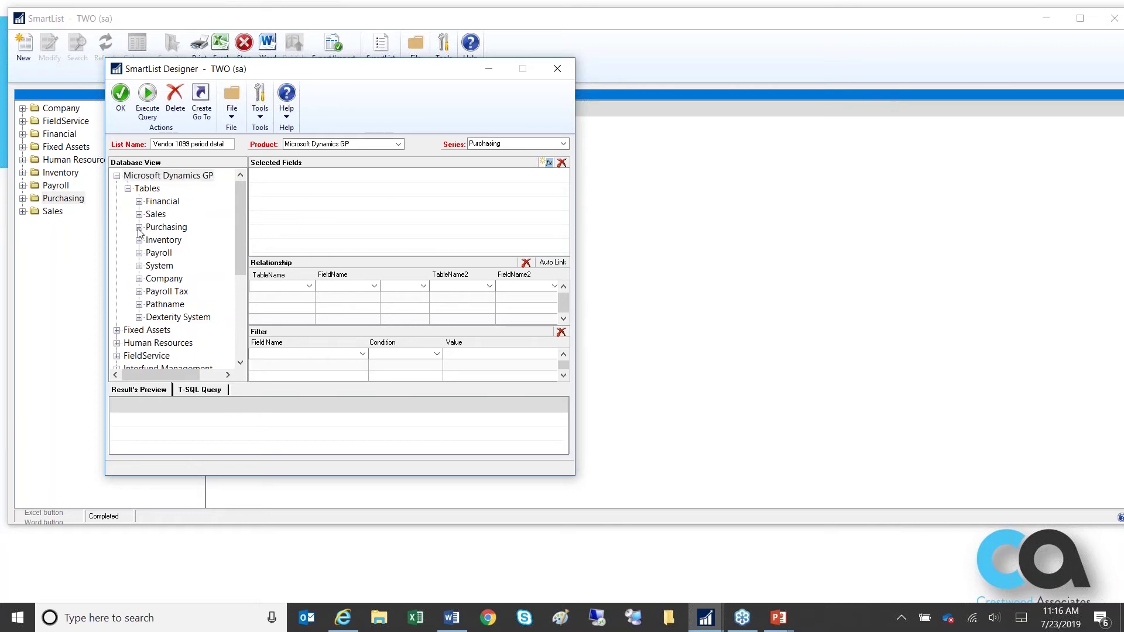
{"action": "left_click", "coordinate": [139, 228]}
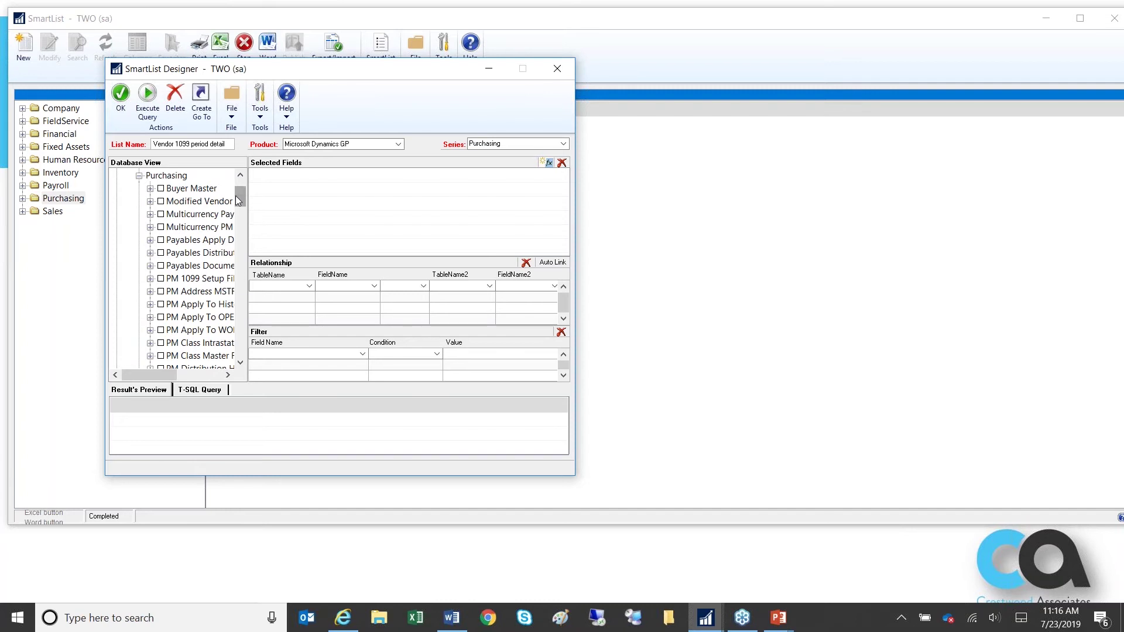
{"action": "left_click_drag", "start_coordinate": [240, 201], "coordinate": [244, 276]}
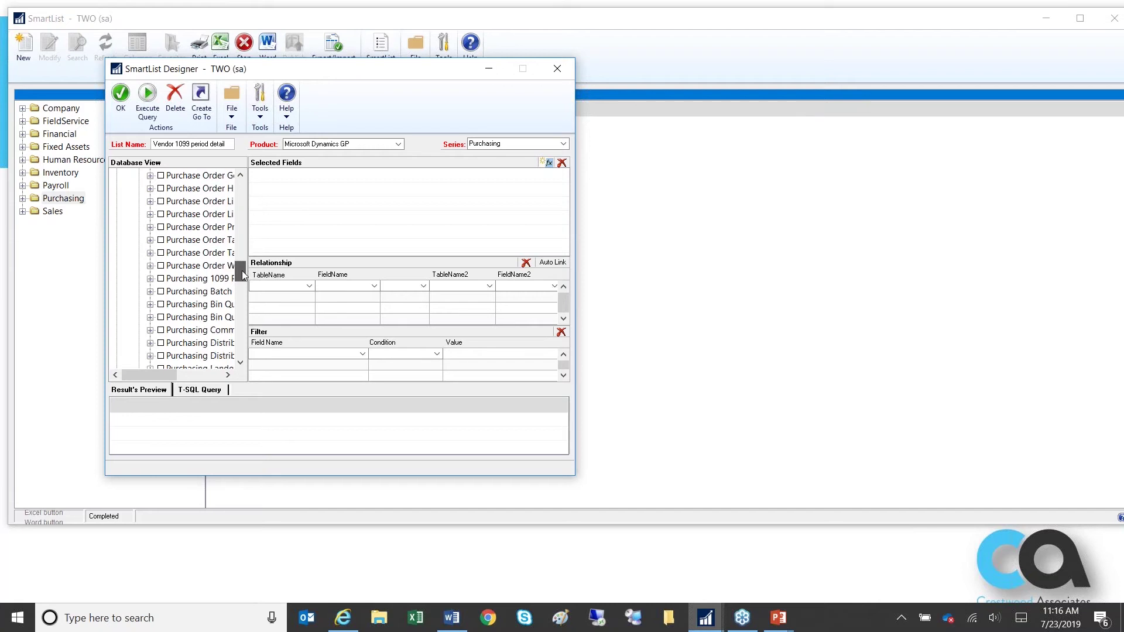
Step: Add Vendor ID, 1099 Type, Year, Period ID, 1099 Box Number and 1099 Amount to the list
{"action": "left_click", "coordinate": [151, 280]}
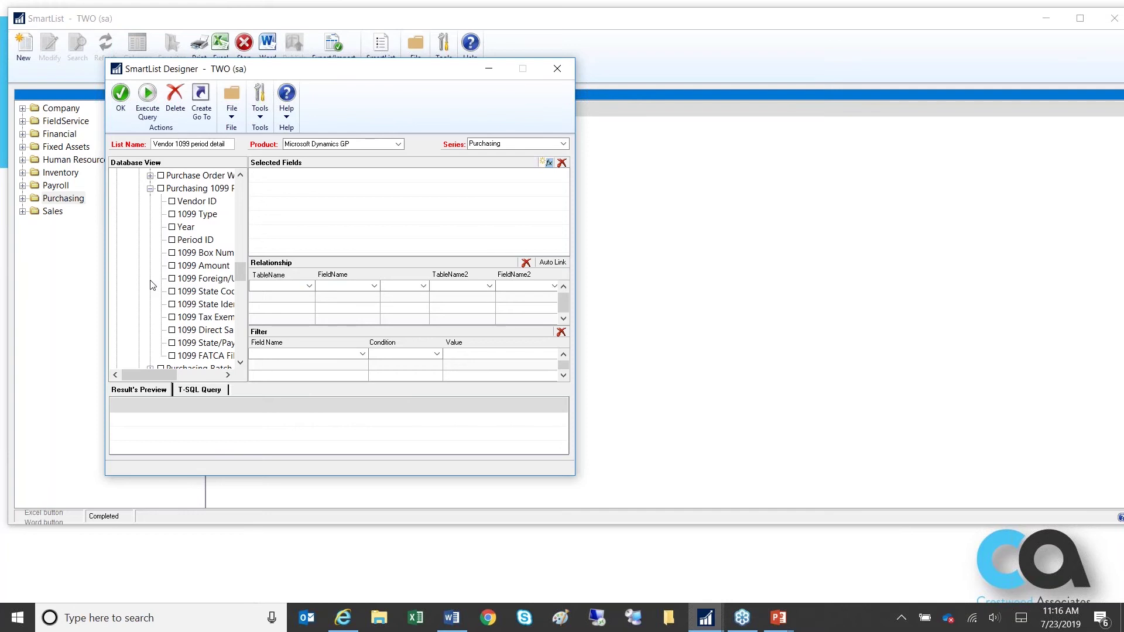
{"action": "key", "text": "alt+Tab"}
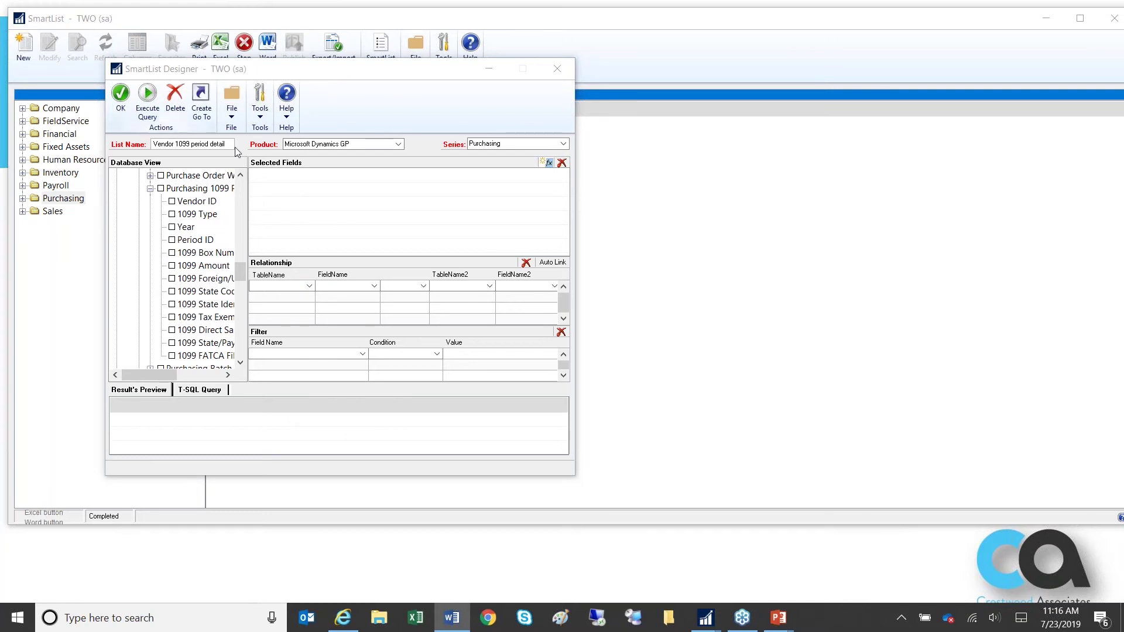
{"action": "left_click", "coordinate": [171, 202]}
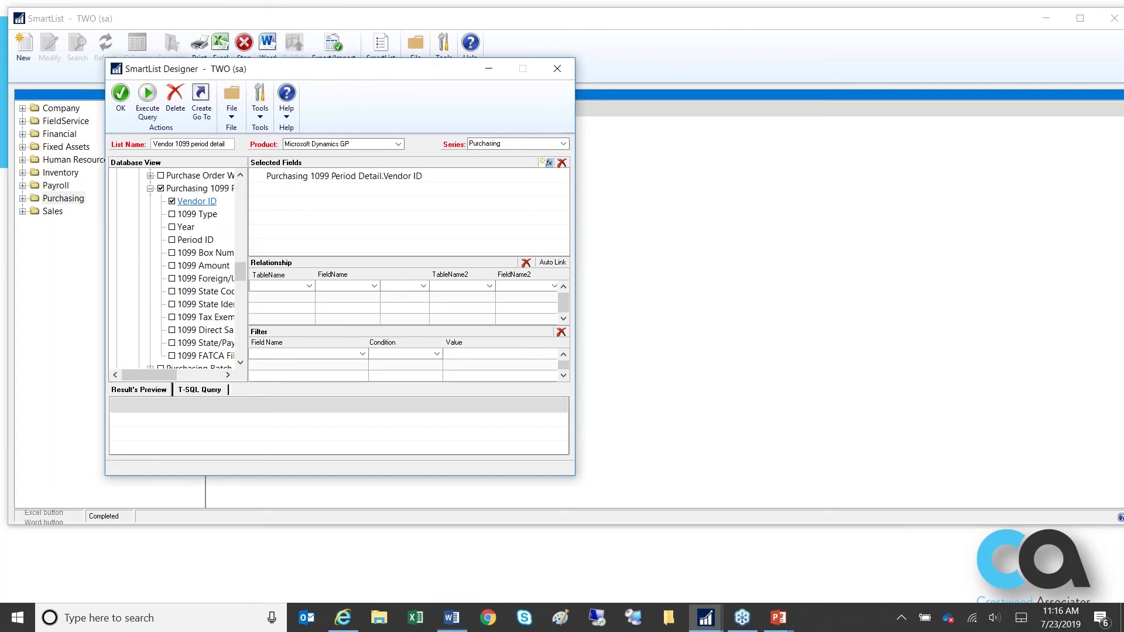
{"action": "left_click", "coordinate": [172, 216]}
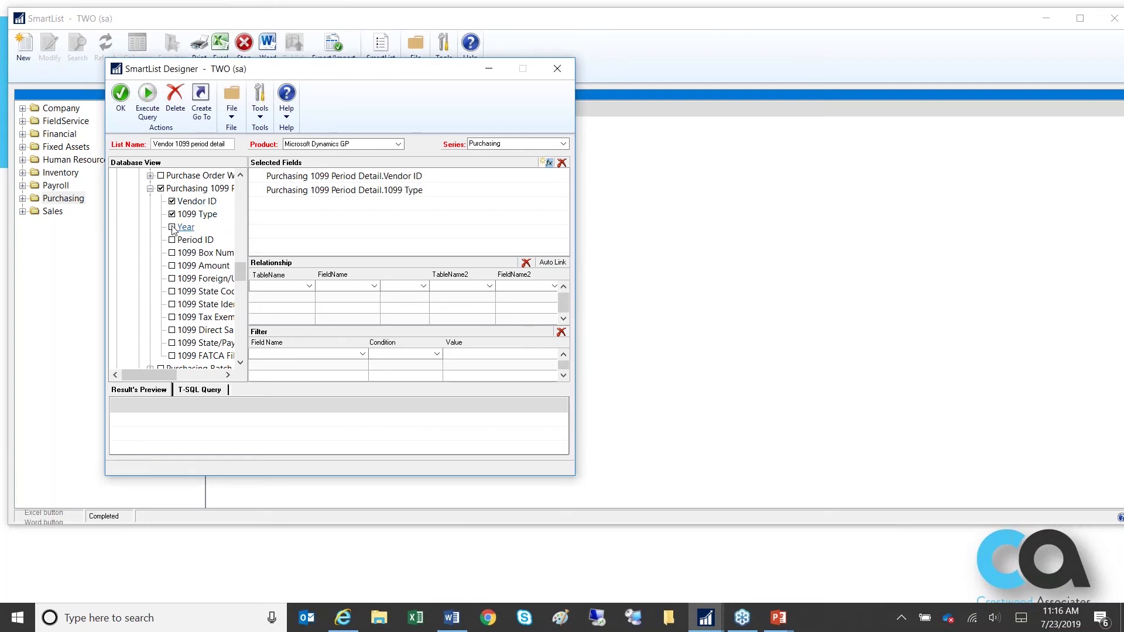
{"action": "left_click", "coordinate": [172, 227]}
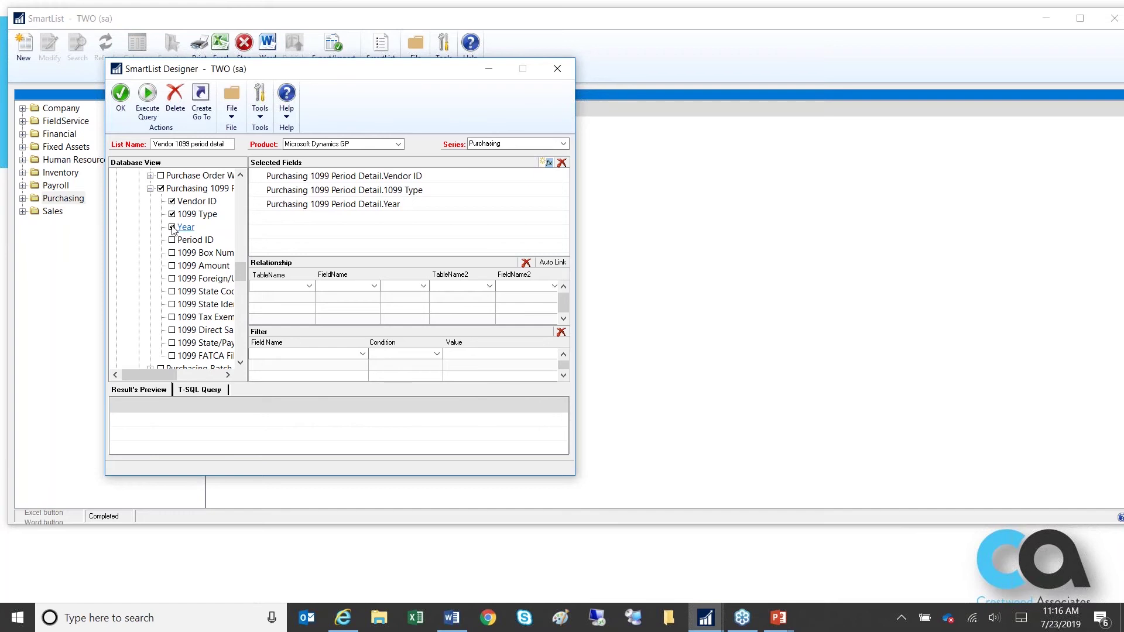
{"action": "left_click", "coordinate": [172, 241]}
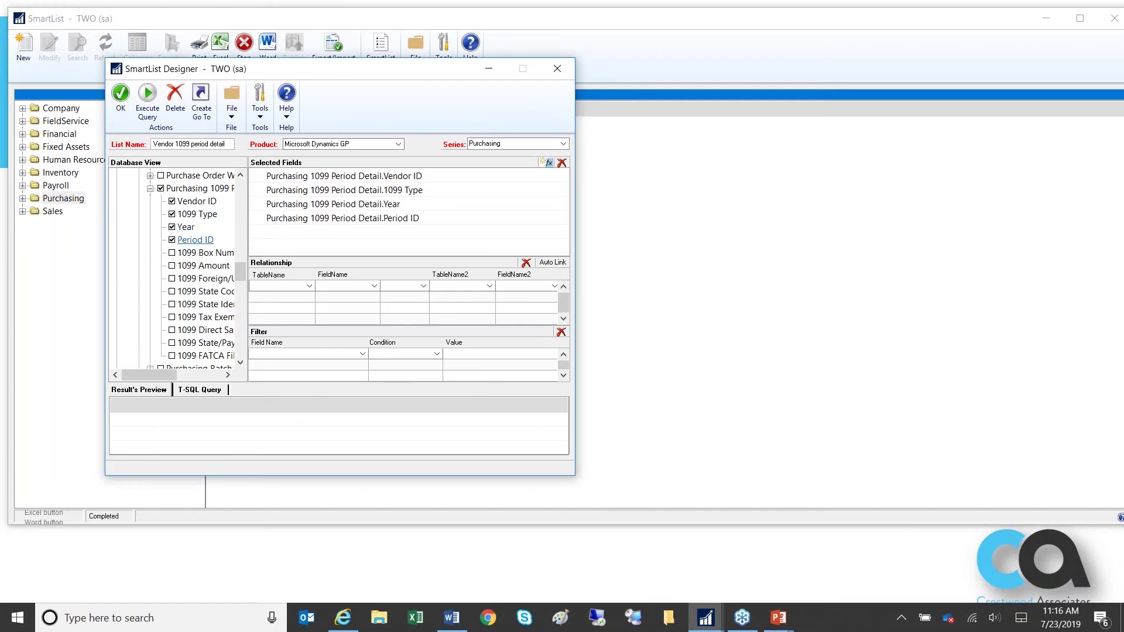
{"action": "left_click", "coordinate": [172, 253]}
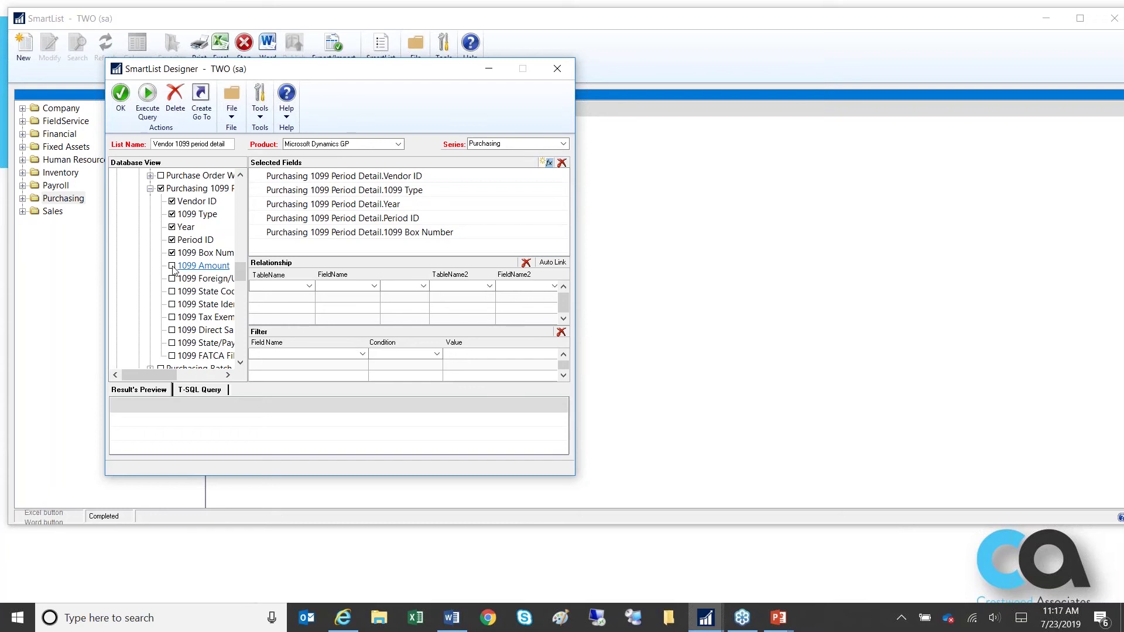
{"action": "left_click", "coordinate": [172, 266]}
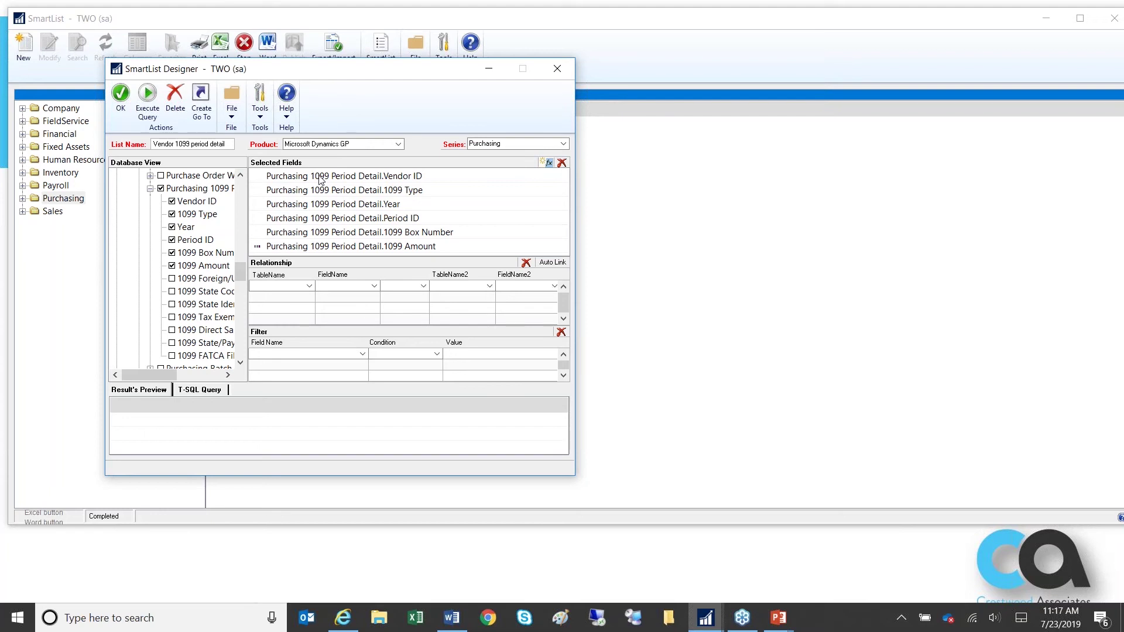
{"action": "left_click", "coordinate": [367, 181]}
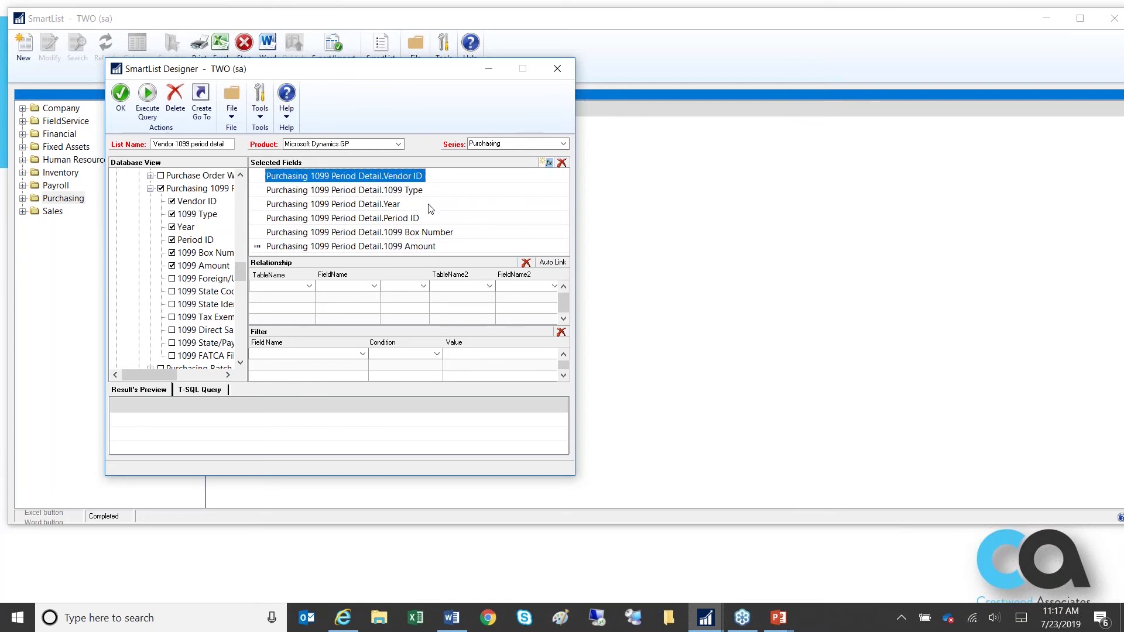
{"action": "left_click", "coordinate": [147, 103]}
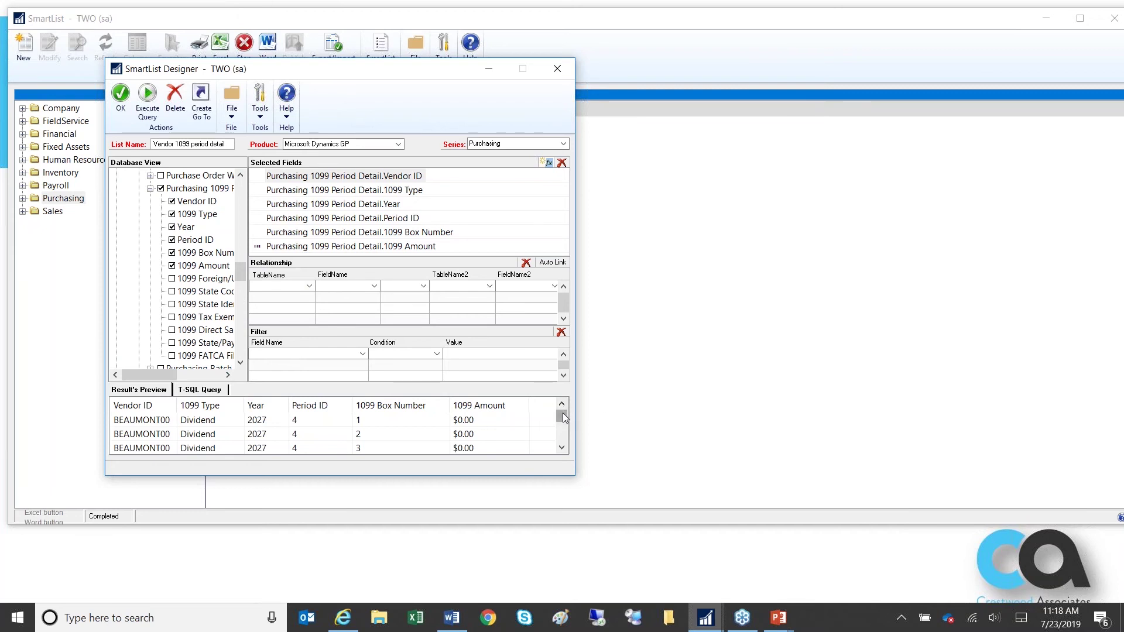
{"action": "left_click", "coordinate": [365, 361]}
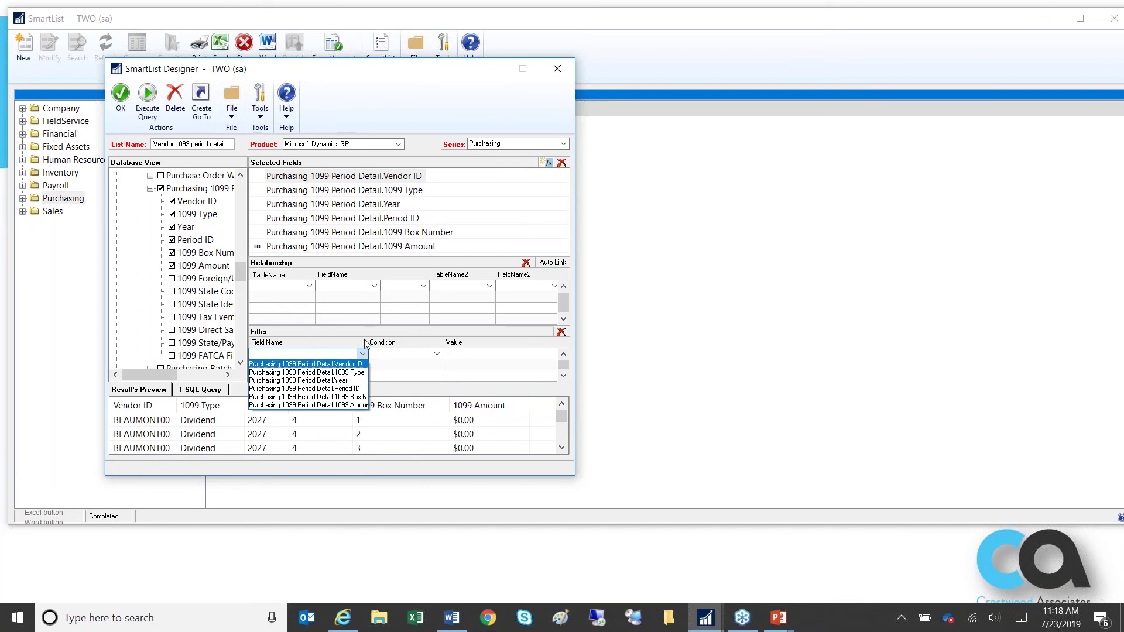
{"action": "left_click", "coordinate": [328, 354]}
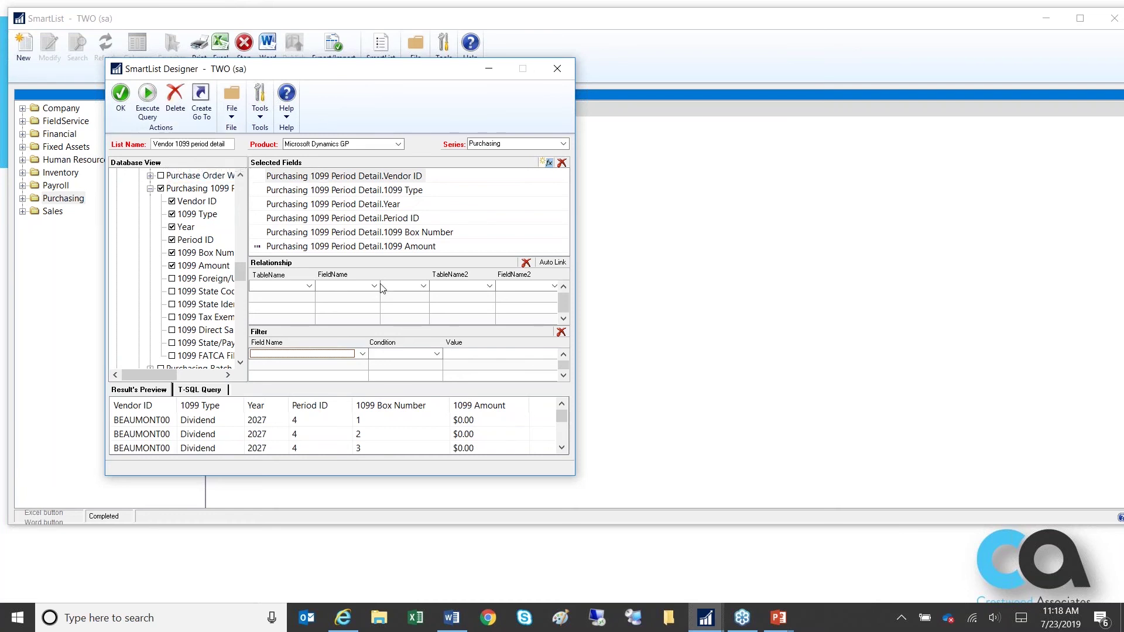
Step: Save the list design and autofit the Vendor ID column to show full vendor IDs
{"action": "left_click", "coordinate": [121, 97]}
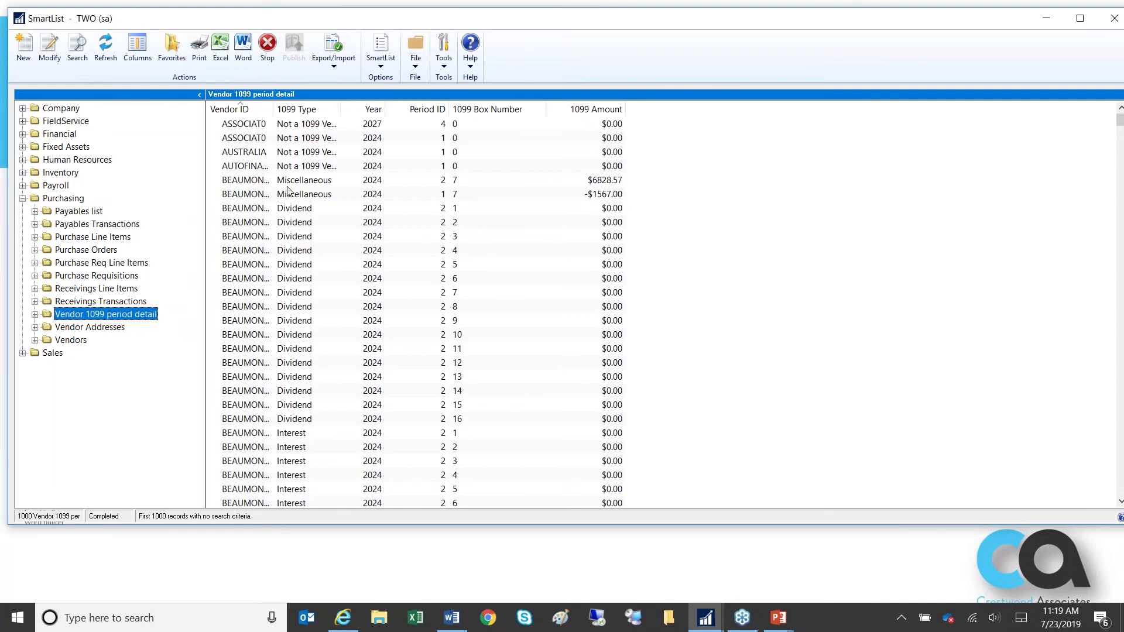
{"action": "left_click", "coordinate": [311, 181]}
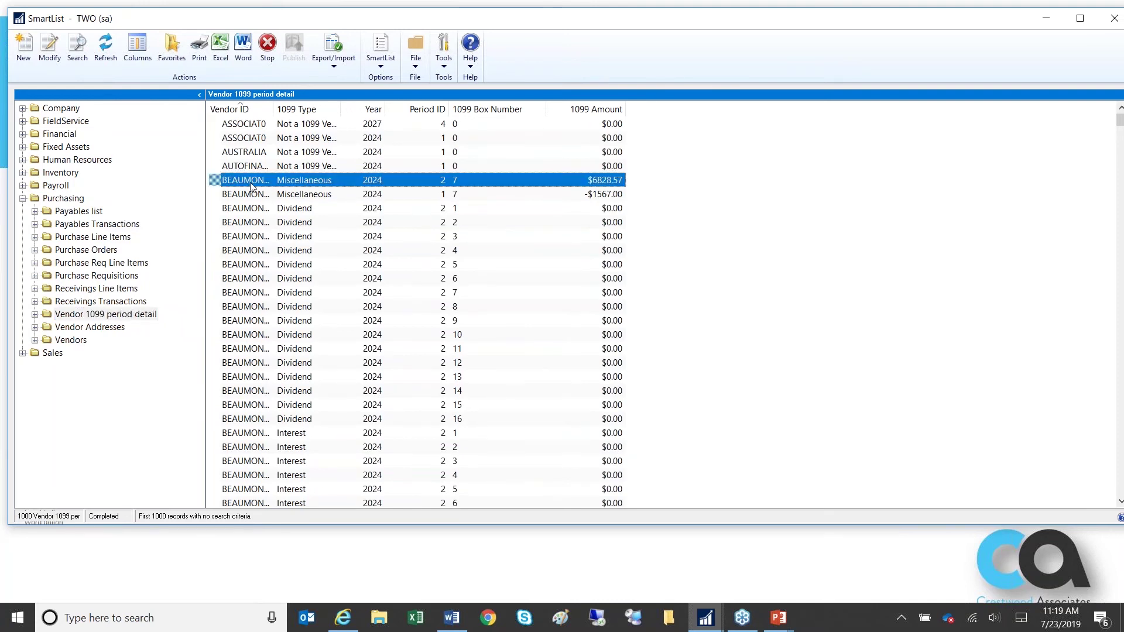
{"action": "double_click", "coordinate": [274, 109]}
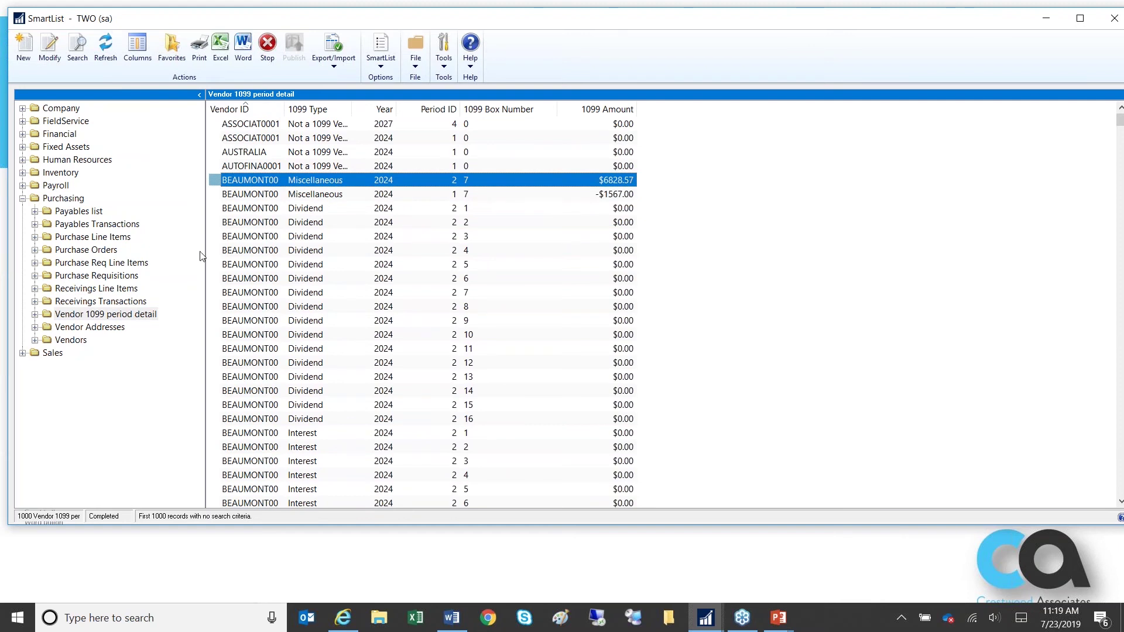
{"action": "left_click", "coordinate": [452, 618]}
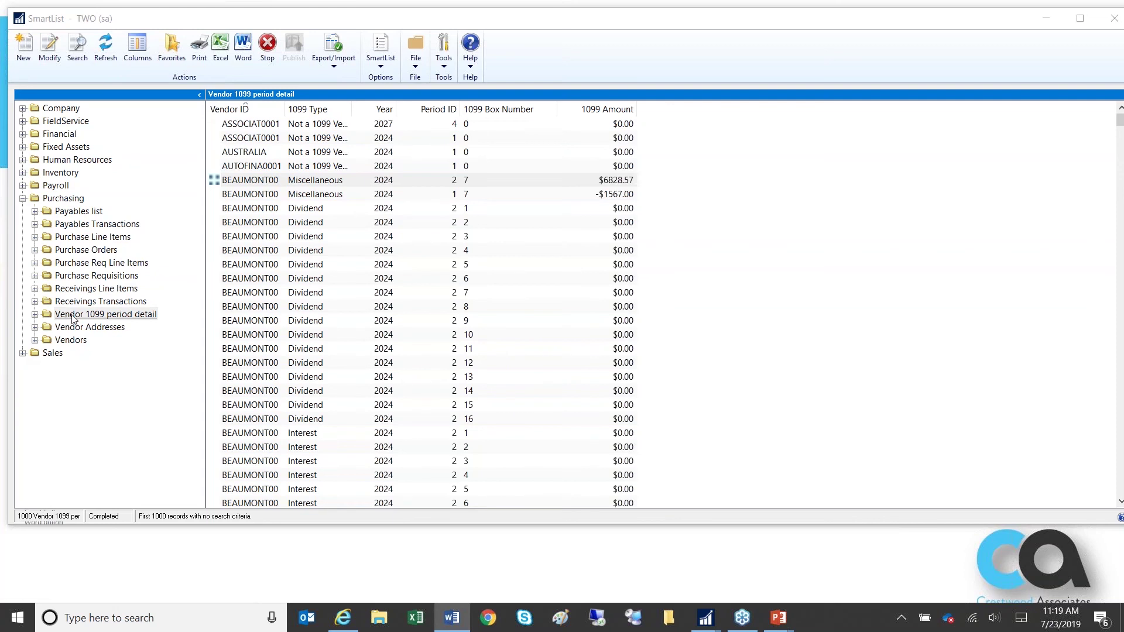
Step: Load the * favorite of Vendor 1099 period detail, showing 1000 unfiltered records
{"action": "left_click", "coordinate": [107, 316]}
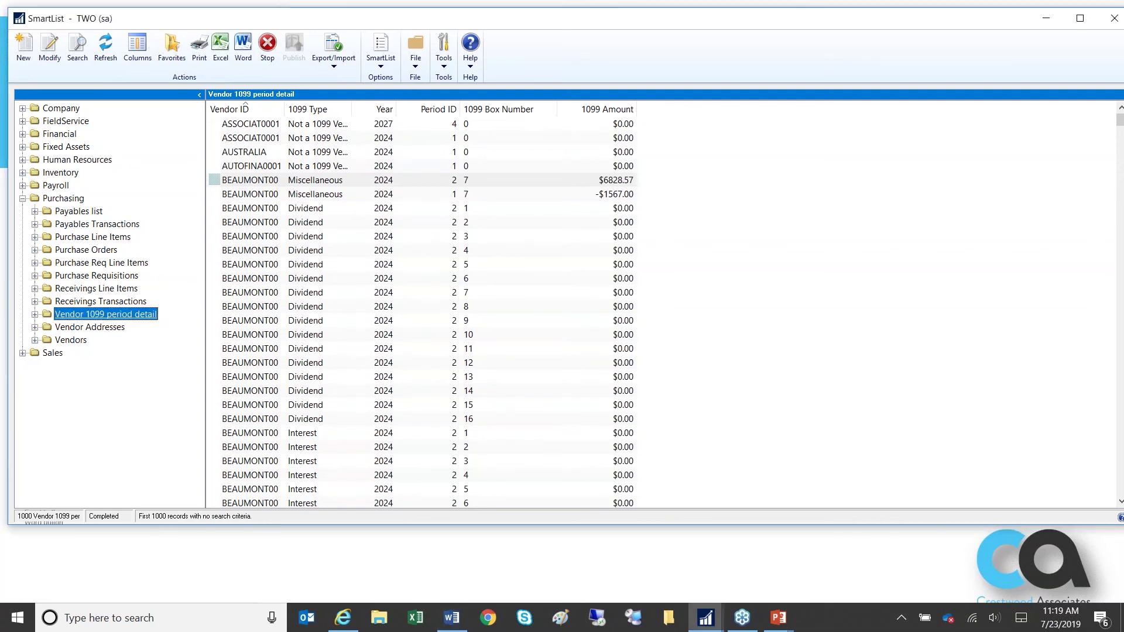
{"action": "left_click", "coordinate": [36, 316]}
{"action": "left_click", "coordinate": [70, 329]}
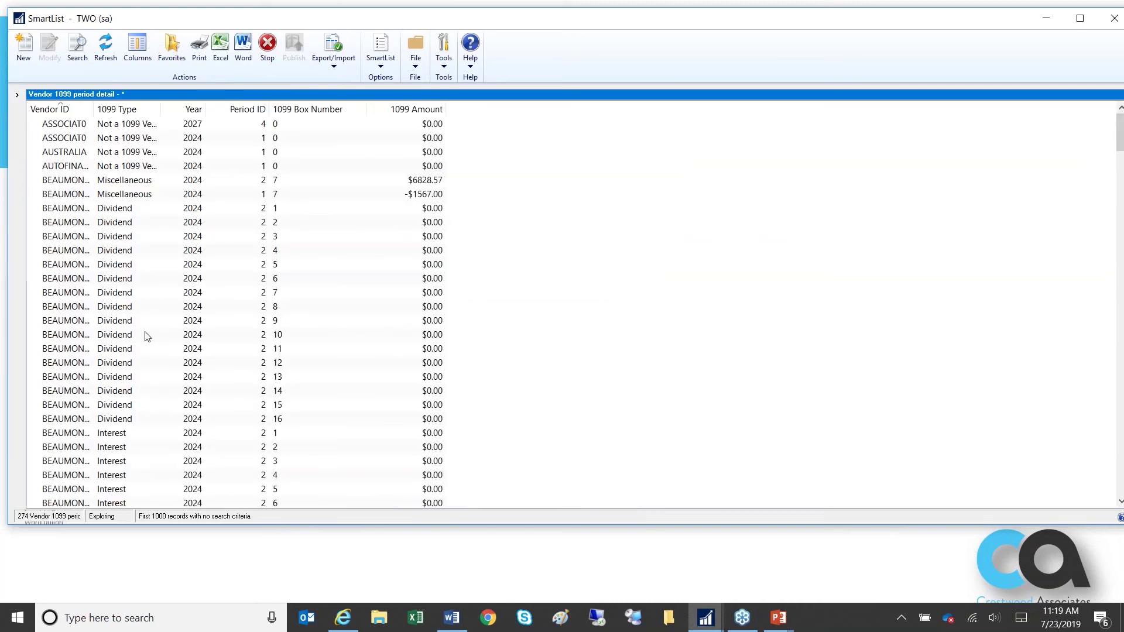
{"action": "left_click", "coordinate": [20, 94]}
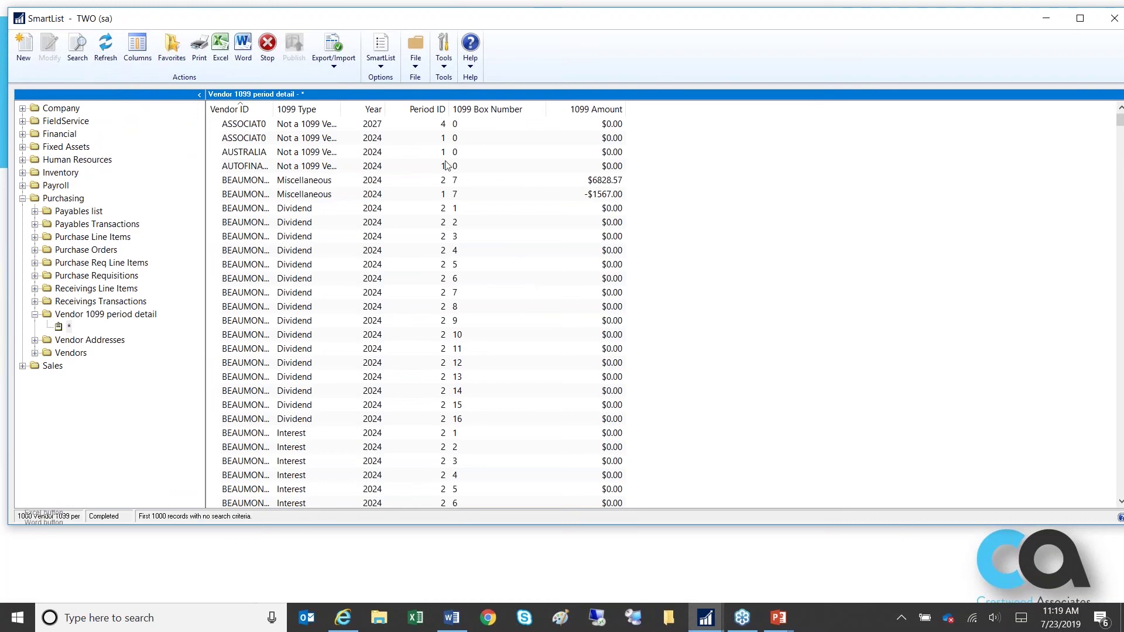
{"action": "left_click", "coordinate": [374, 182]}
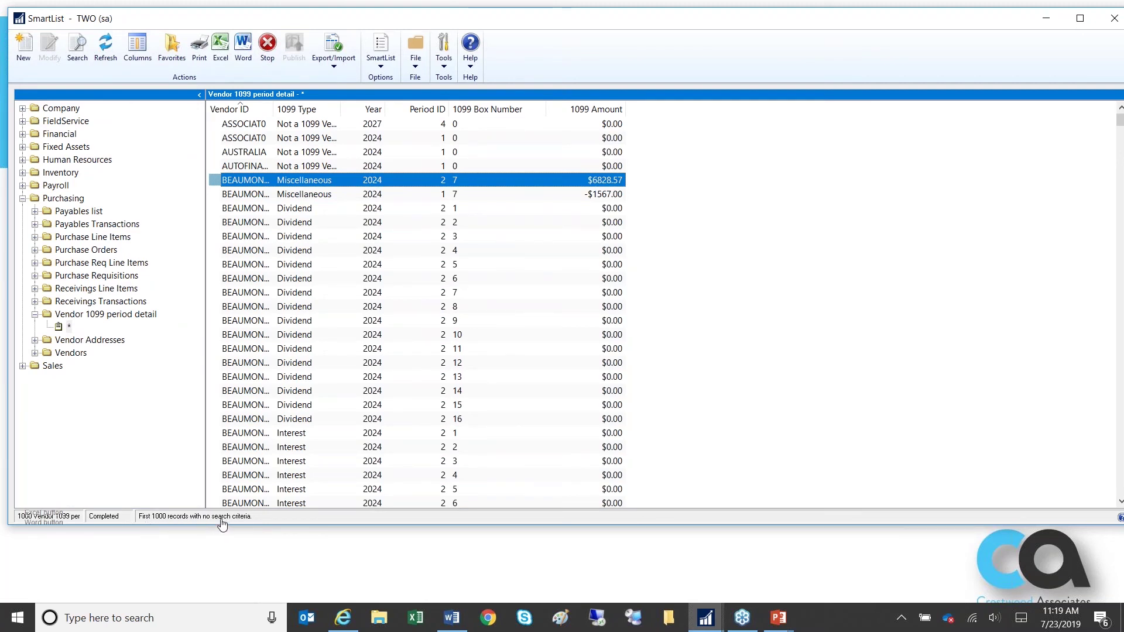
Step: Search with Year is equal to 2024, narrowing the list to 464 records
{"action": "left_click", "coordinate": [79, 49]}
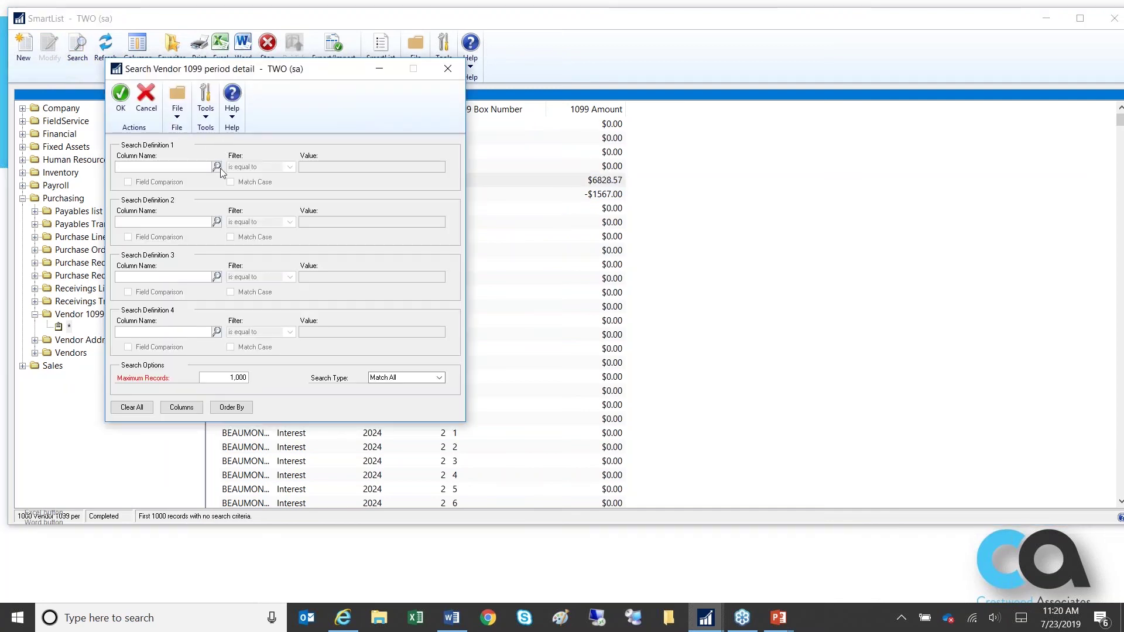
{"action": "left_click", "coordinate": [216, 166]}
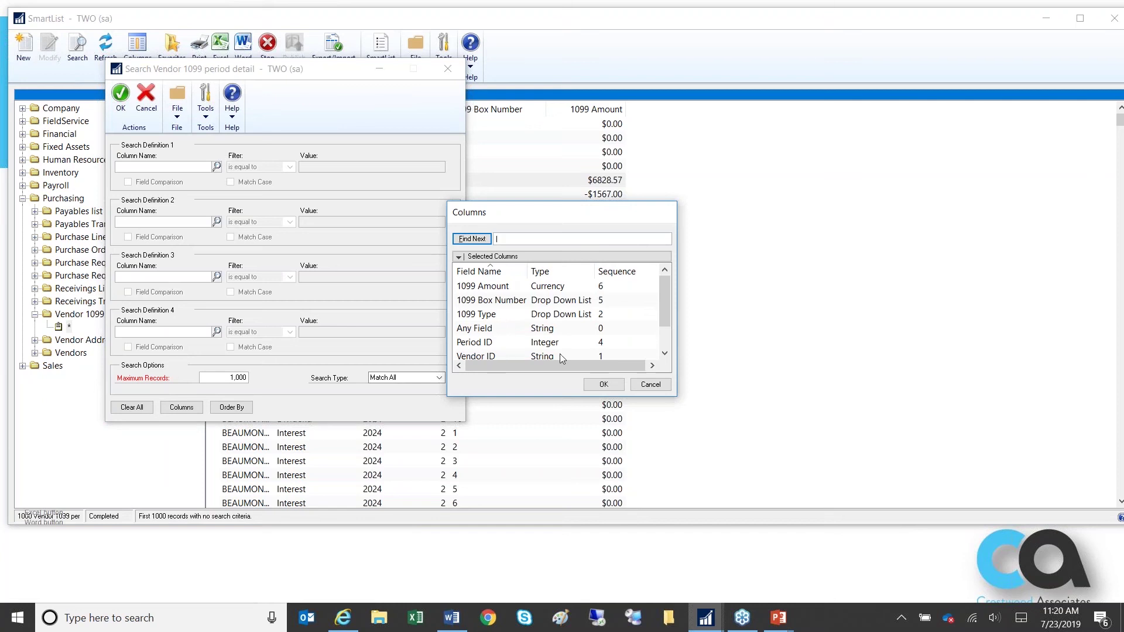
{"action": "left_click", "coordinate": [665, 354]}
{"action": "left_click", "coordinate": [666, 353]}
{"action": "left_click", "coordinate": [481, 345]}
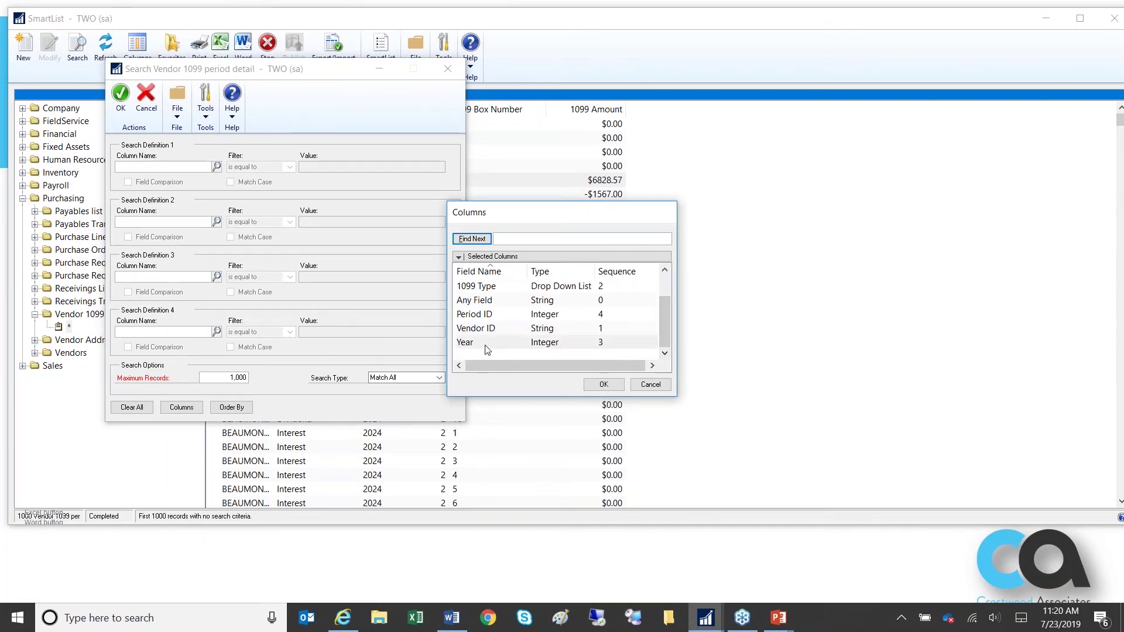
{"action": "left_click", "coordinate": [603, 384]}
{"action": "left_click", "coordinate": [314, 168]}
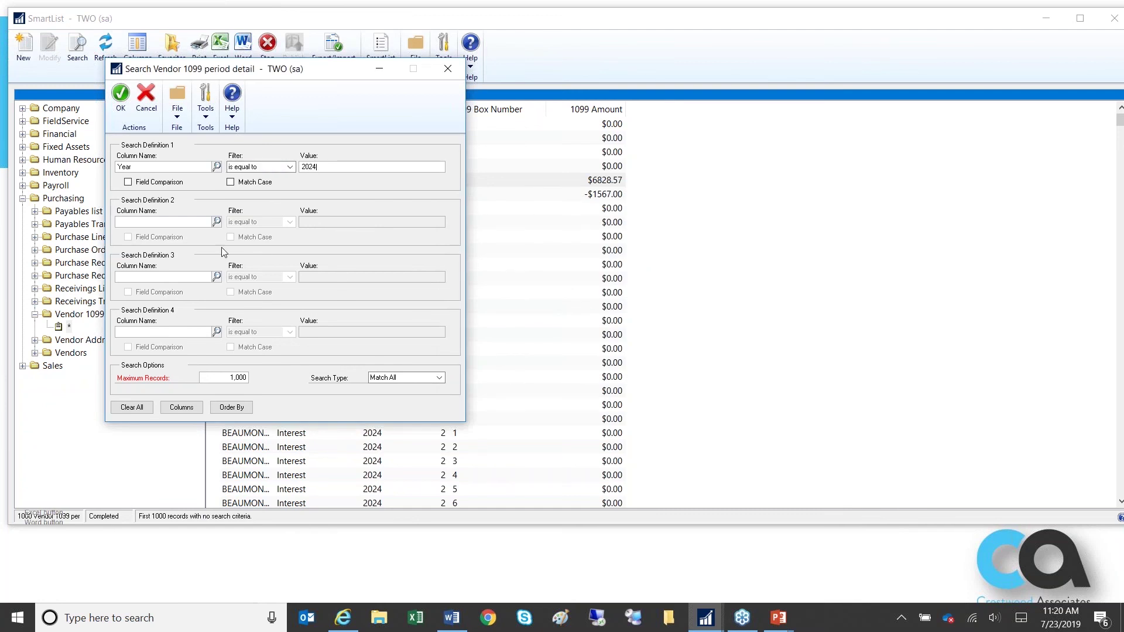
{"action": "left_click", "coordinate": [120, 95]}
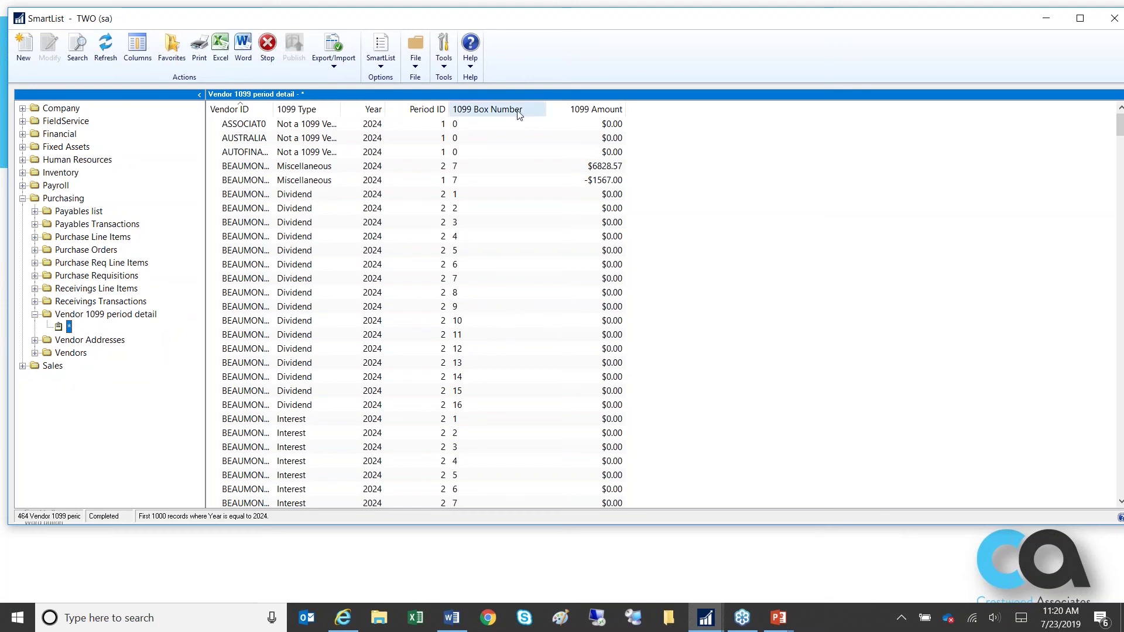
Step: Add a second search condition, 1099 Amount is greater than 0, leaving 6 records
{"action": "double_click", "coordinate": [257, 520]}
{"action": "left_click", "coordinate": [218, 222]}
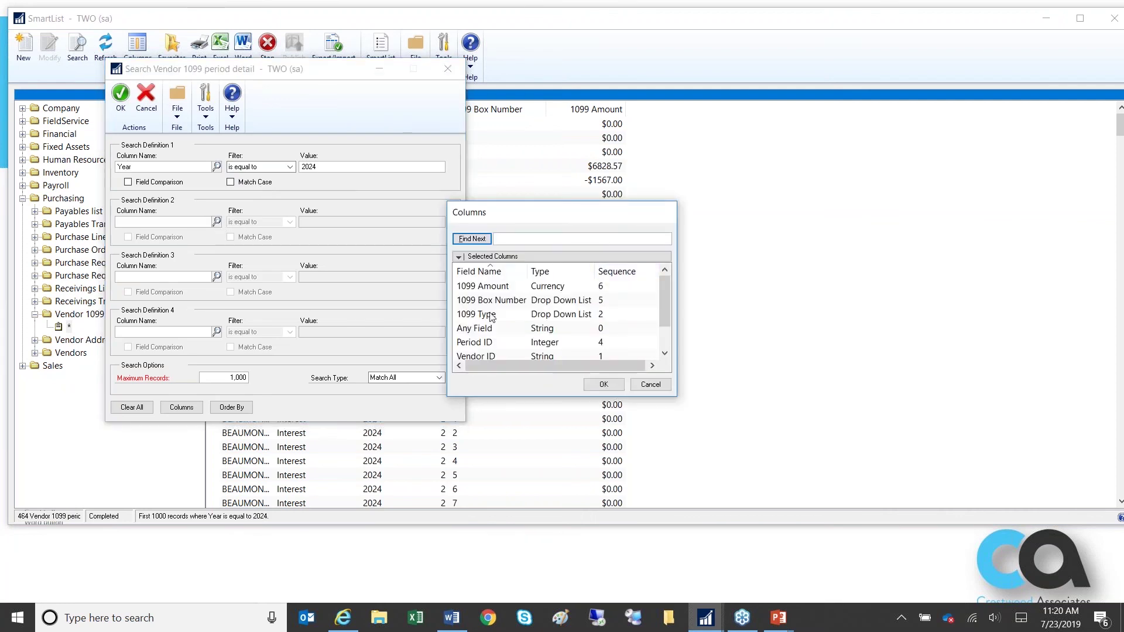
{"action": "double_click", "coordinate": [493, 287]}
{"action": "left_click", "coordinate": [290, 222]}
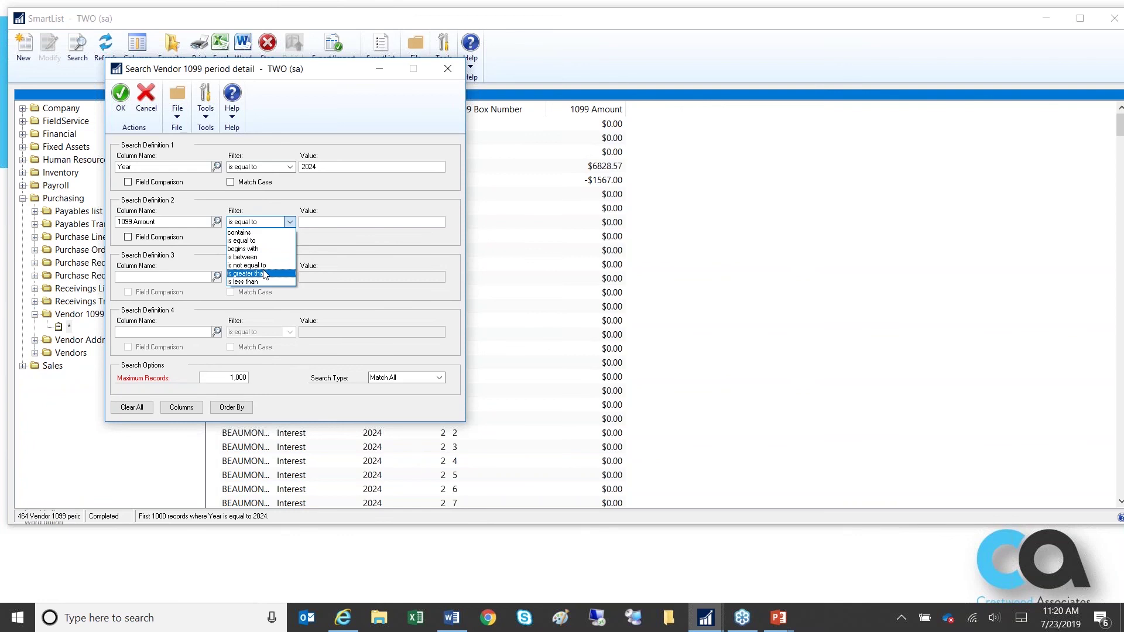
{"action": "left_click", "coordinate": [265, 275]}
{"action": "left_click", "coordinate": [321, 222]}
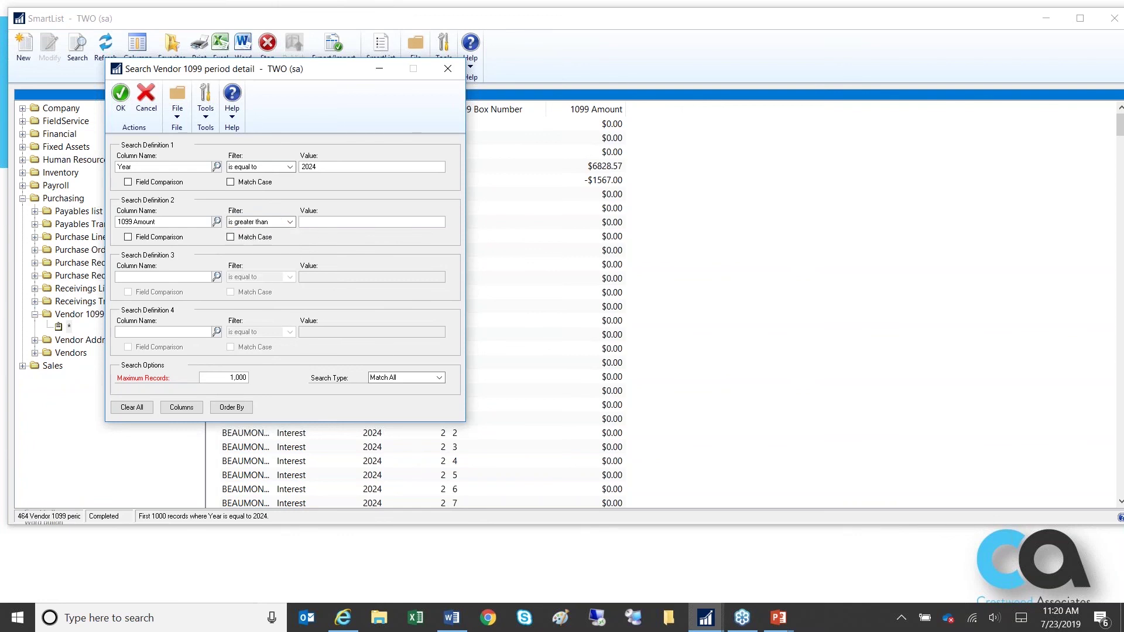
{"action": "type", "text": "0"}
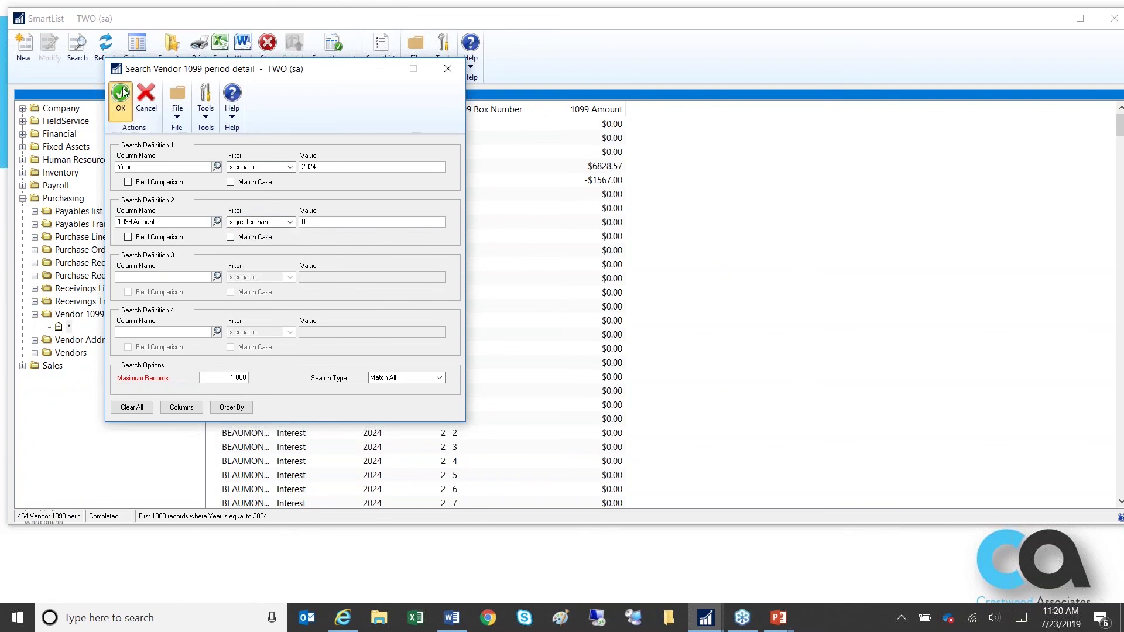
{"action": "left_click", "coordinate": [120, 95]}
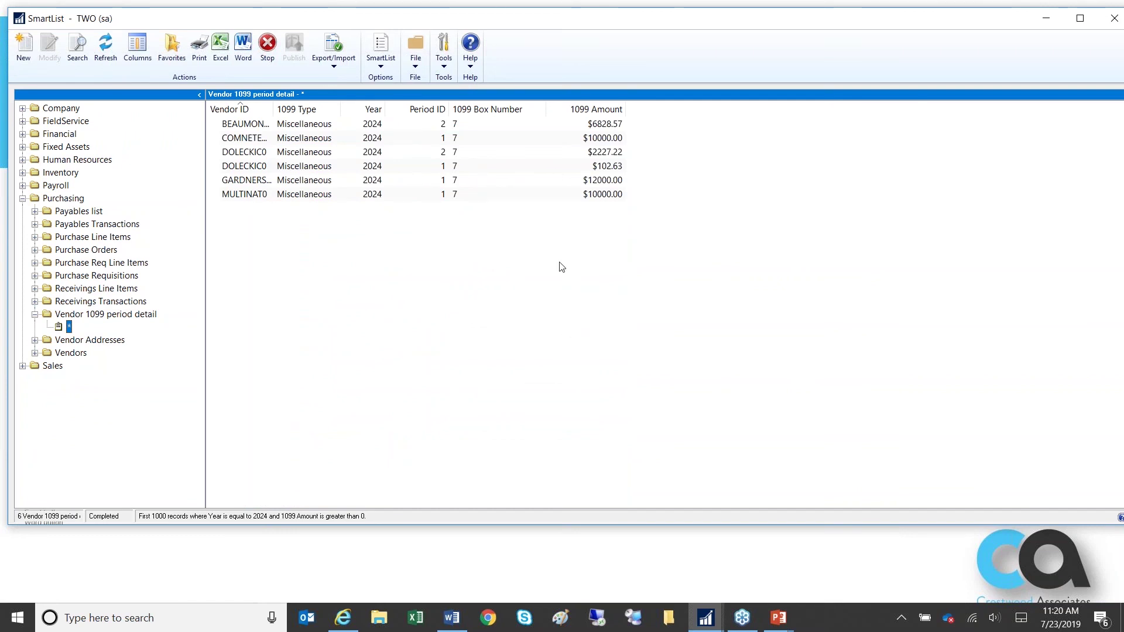
Step: Save the filtered search as a new favorite named '2024 with amounts'
{"action": "left_click", "coordinate": [408, 183]}
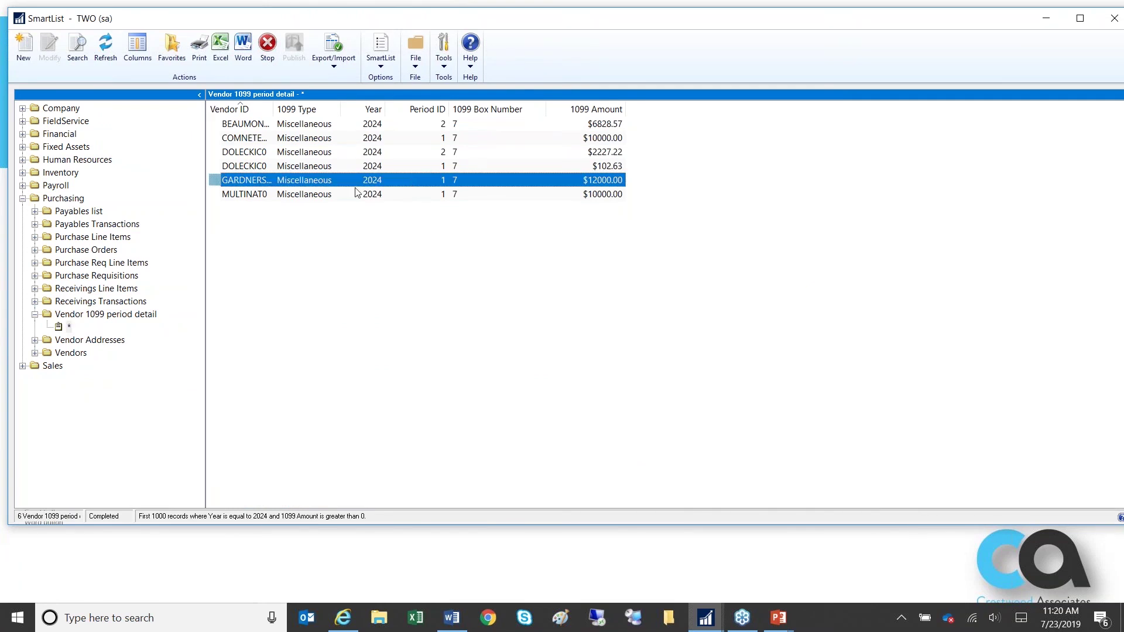
{"action": "left_click", "coordinate": [177, 53]}
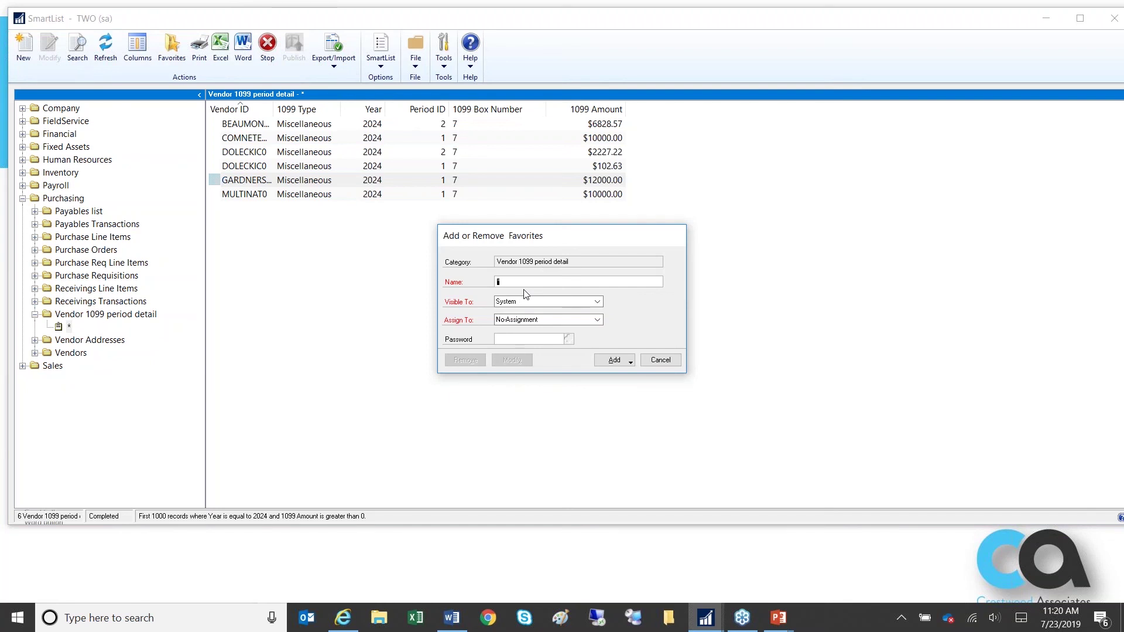
{"action": "type", "text": "2024 with amounts"}
{"action": "left_click", "coordinate": [630, 361]}
{"action": "left_click", "coordinate": [640, 378]}
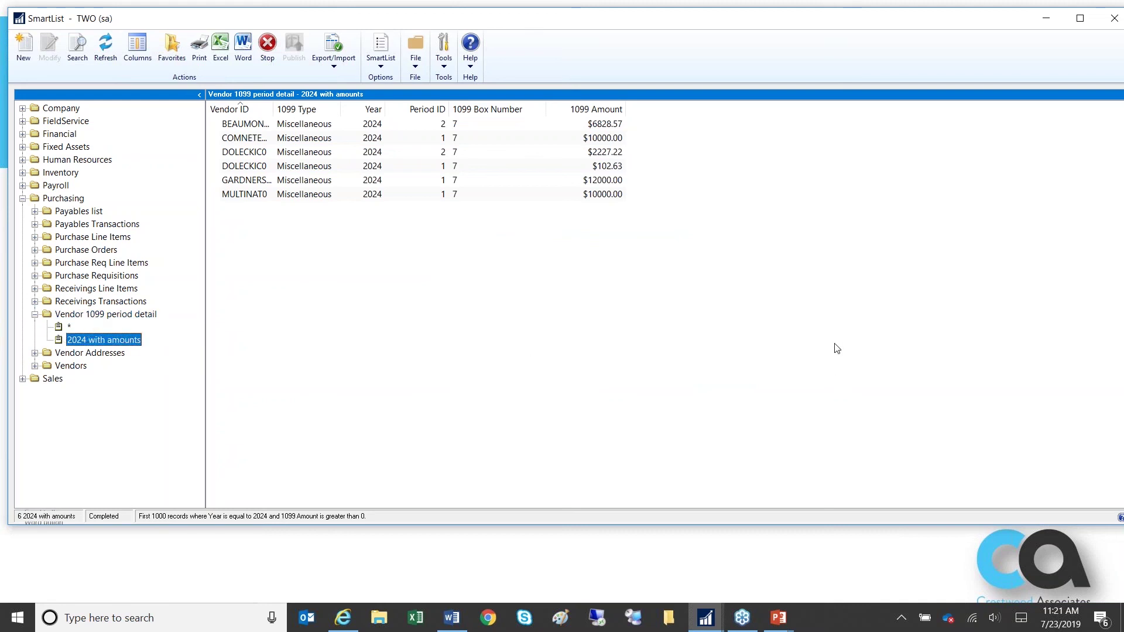
{"action": "left_click", "coordinate": [68, 327]}
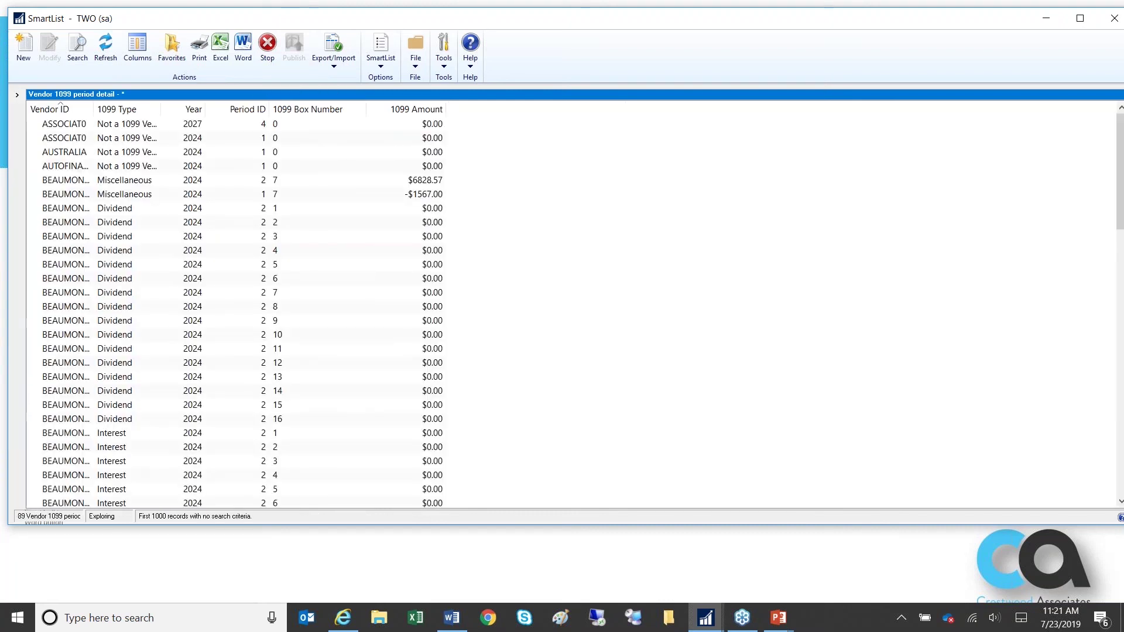
{"action": "left_click", "coordinate": [16, 95]}
{"action": "left_click", "coordinate": [100, 339]}
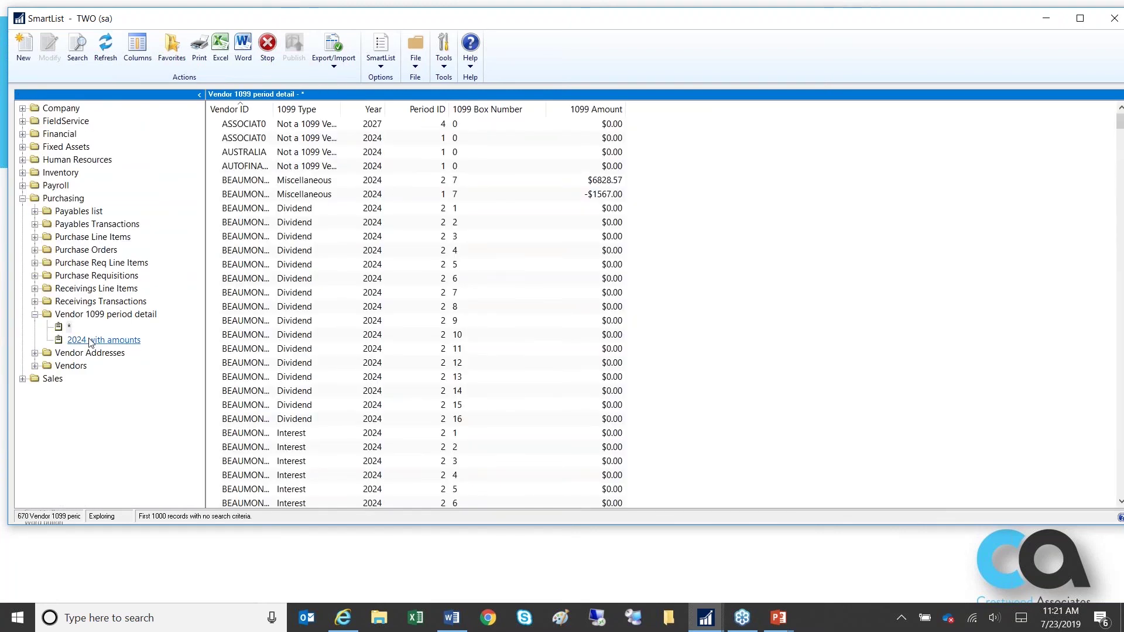